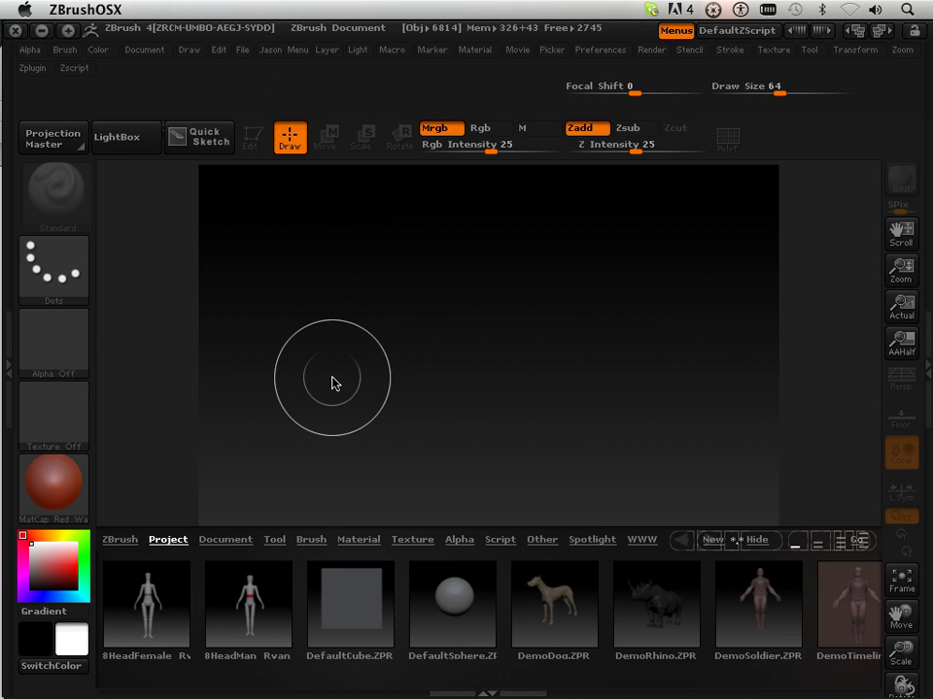
# In Finder, open the BrushPresets folder and select the Chain.ZBP preset
pyautogui.press('super+Tab')
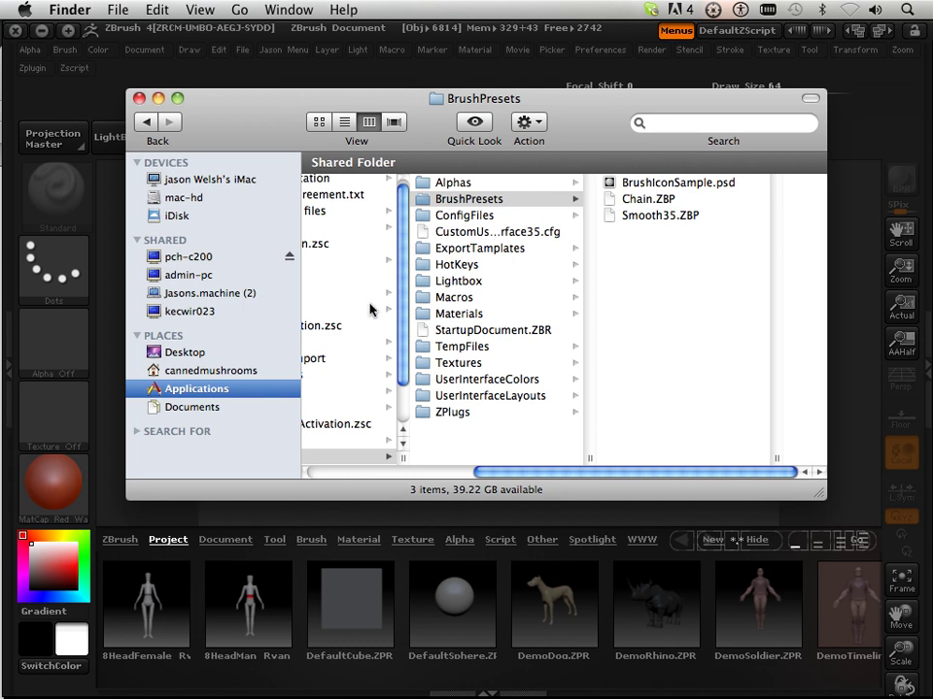
pyautogui.click(530, 201)
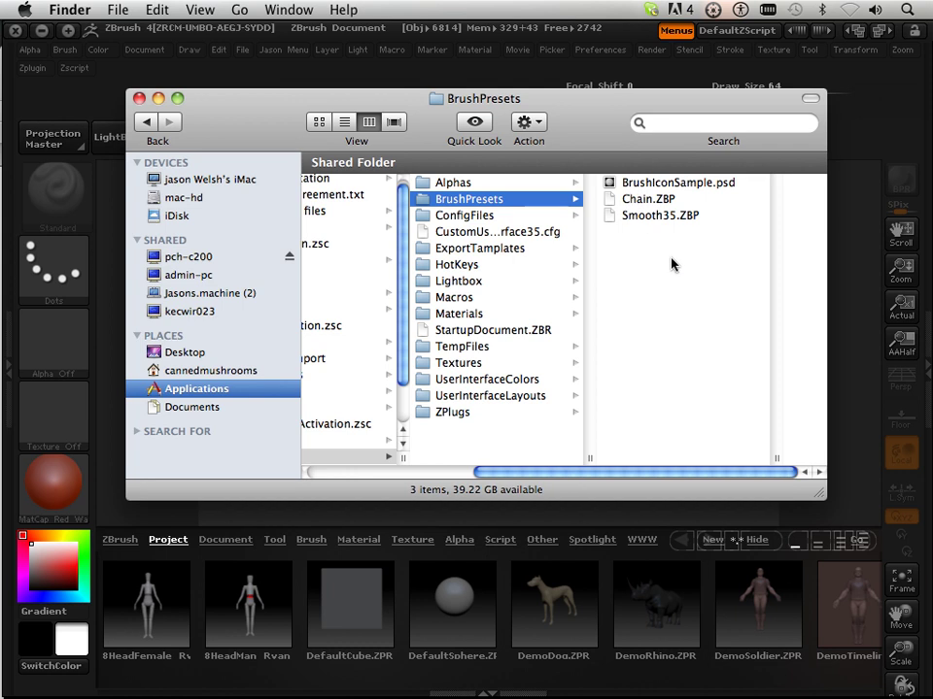
pyautogui.click(643, 185)
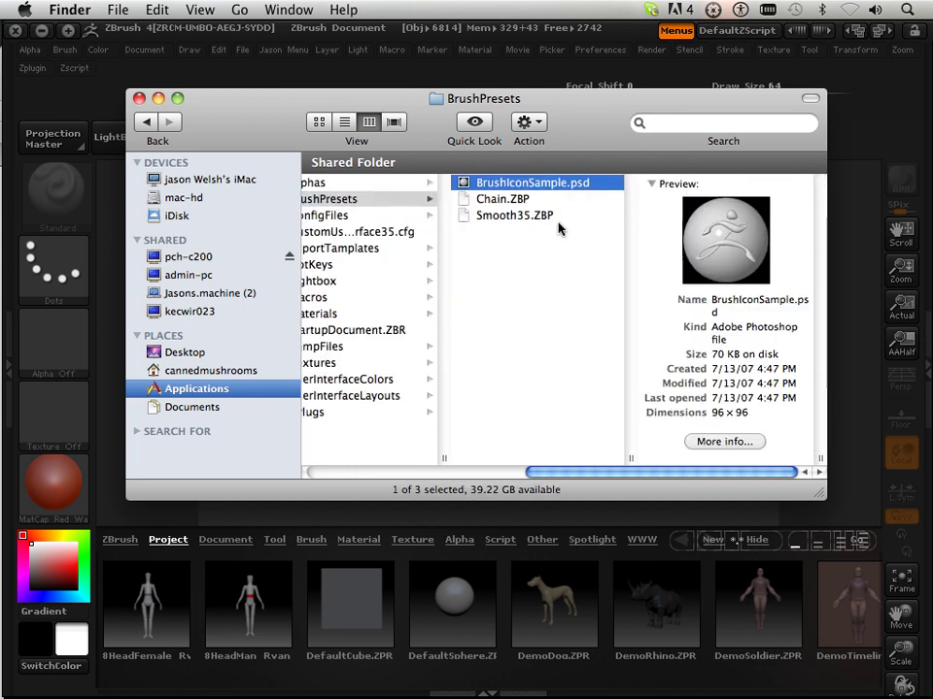
pyautogui.click(491, 200)
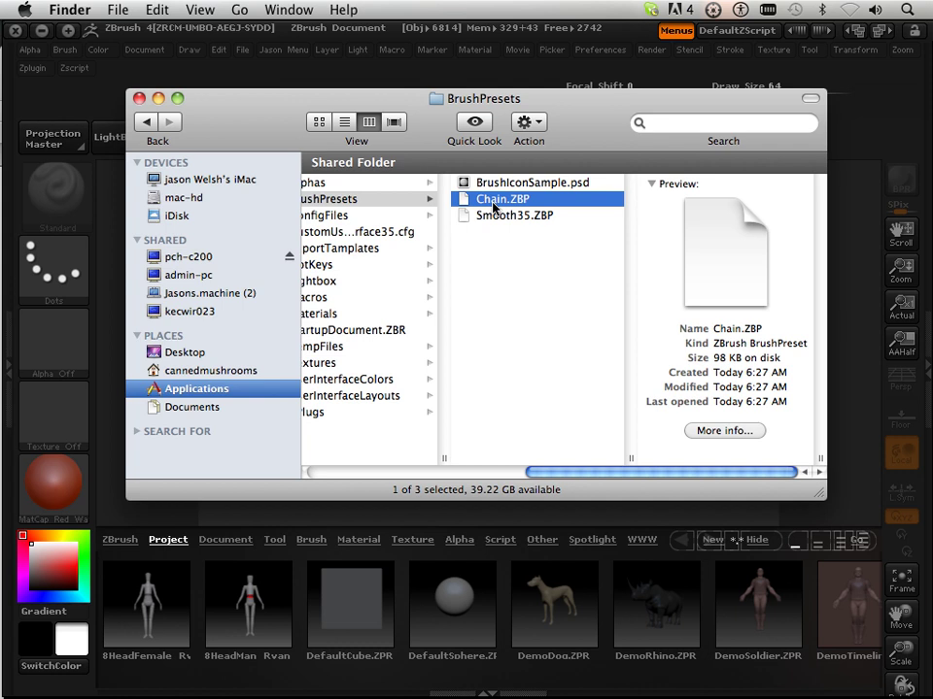
# Rename Chain.ZBP to start with the author's name prefix, then return to ZBrush
pyautogui.click(493, 201)
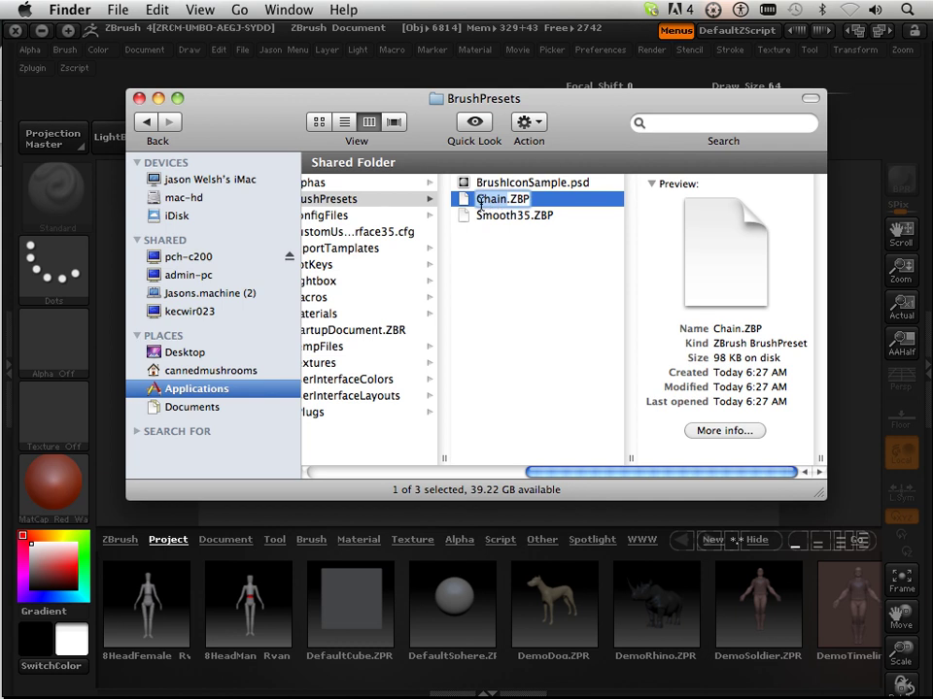
pyautogui.press('Left')
pyautogui.write('Jason')
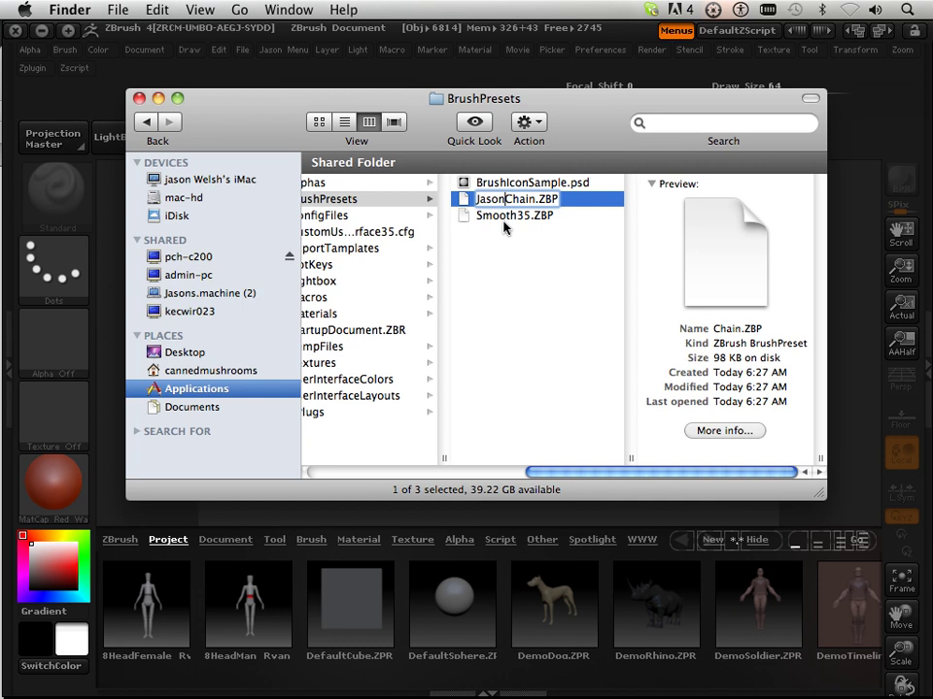
pyautogui.press('BackSpace')
pyautogui.press('BackSpace')
pyautogui.press('BackSpace')
pyautogui.press('BackSpace')
pyautogui.press('BackSpace')
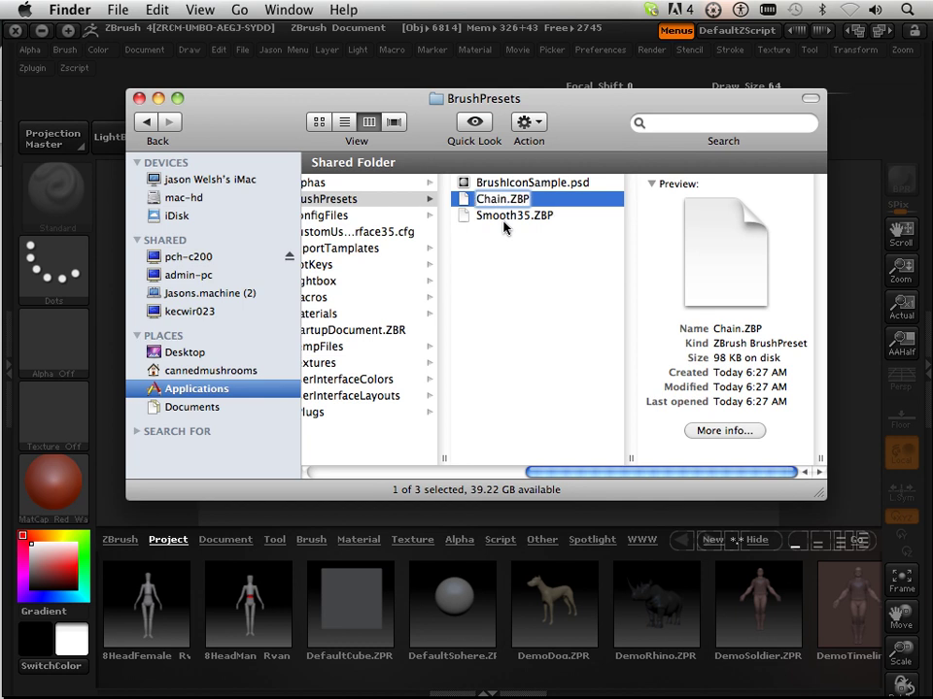
pyautogui.write('jason')
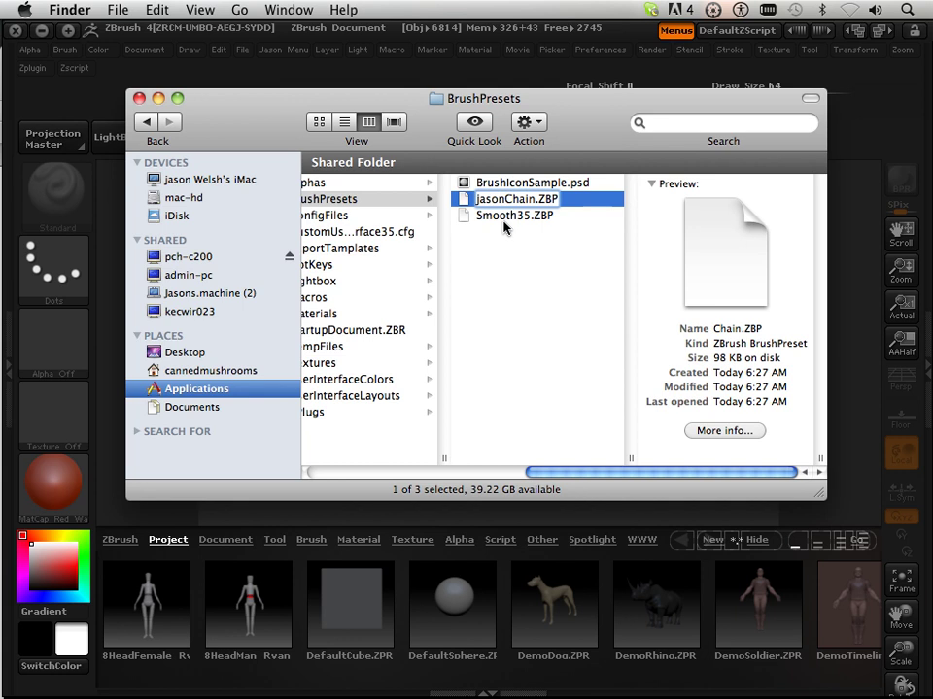
pyautogui.write('welsh')
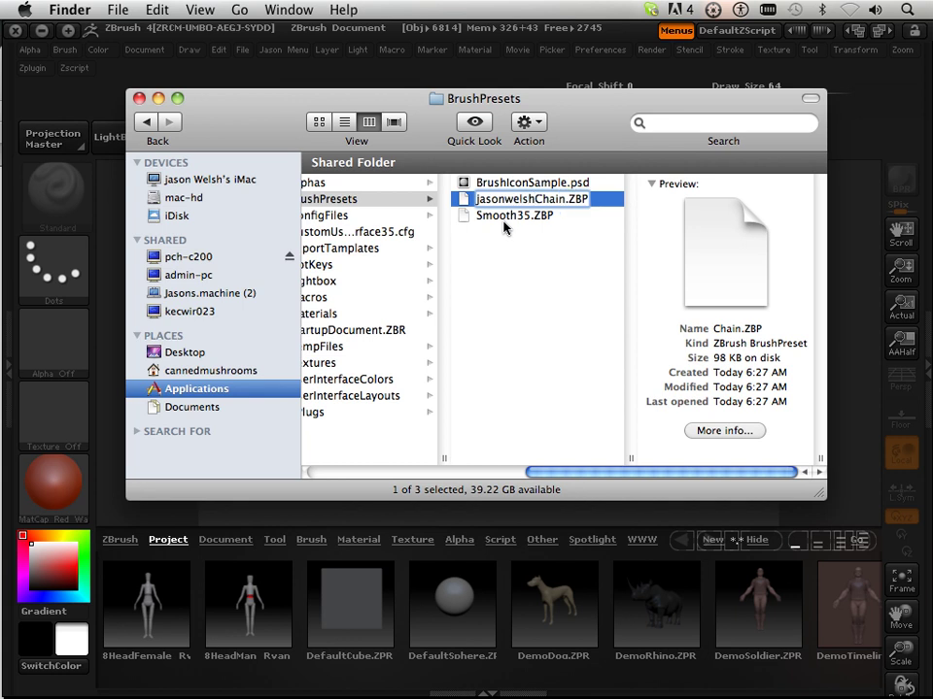
pyautogui.write('_')
pyautogui.press('Return')
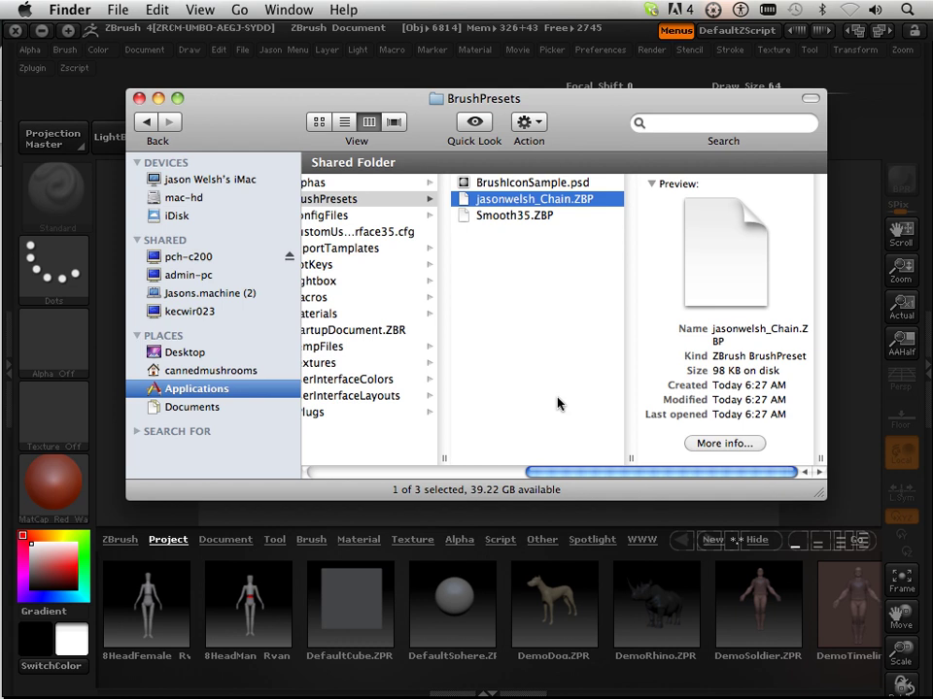
pyautogui.click(202, 77)
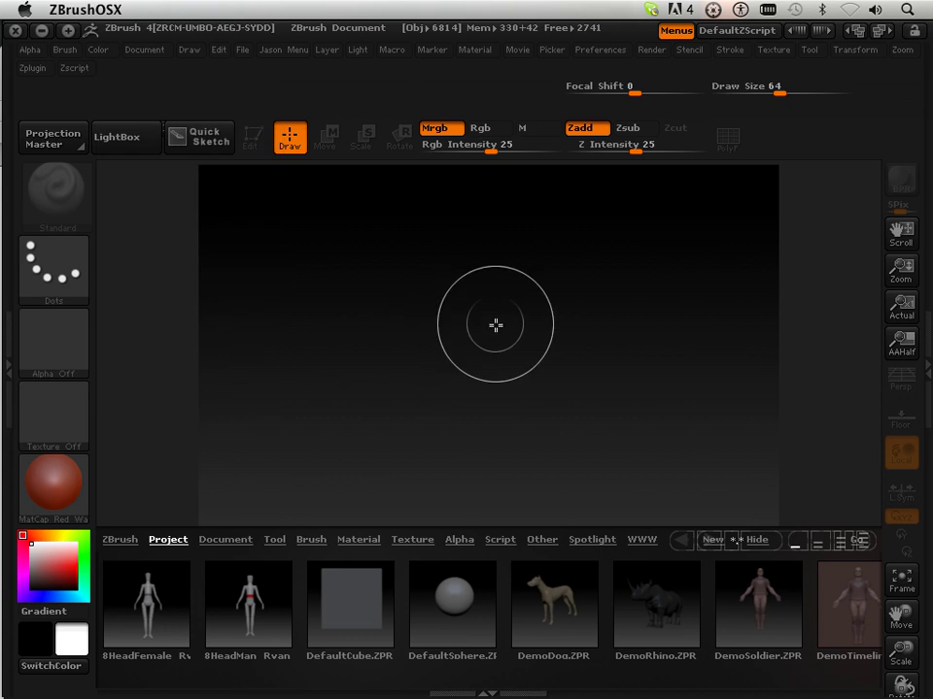
# Close the LightBox browser shelf so the empty canvas fills the window height
pyautogui.click(131, 140)
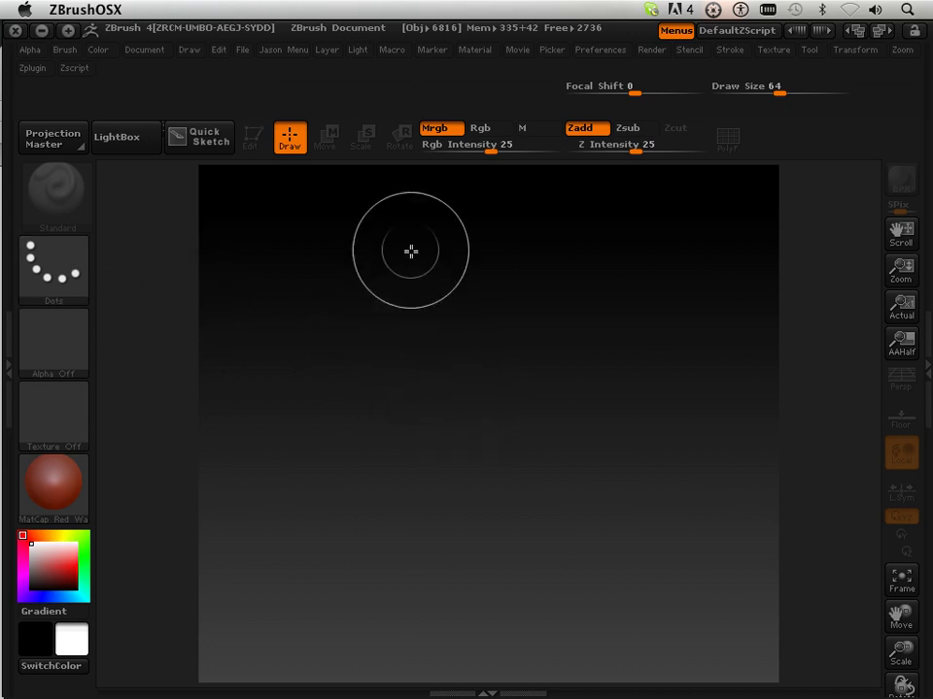
# Run the custom menu's Init ZBrush macro and hide LightBox again
pyautogui.click(285, 51)
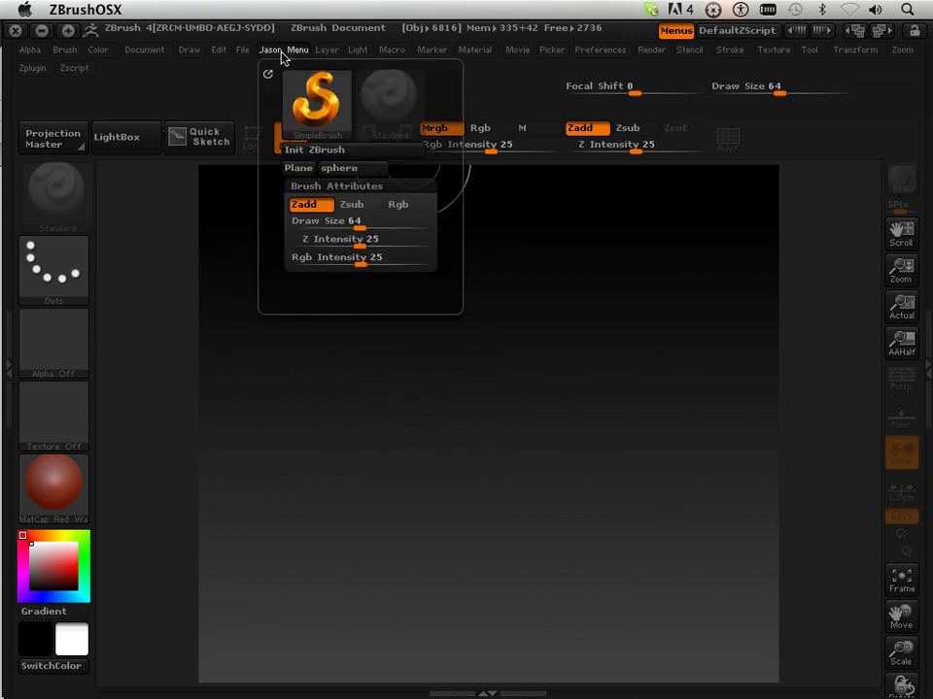
pyautogui.click(301, 153)
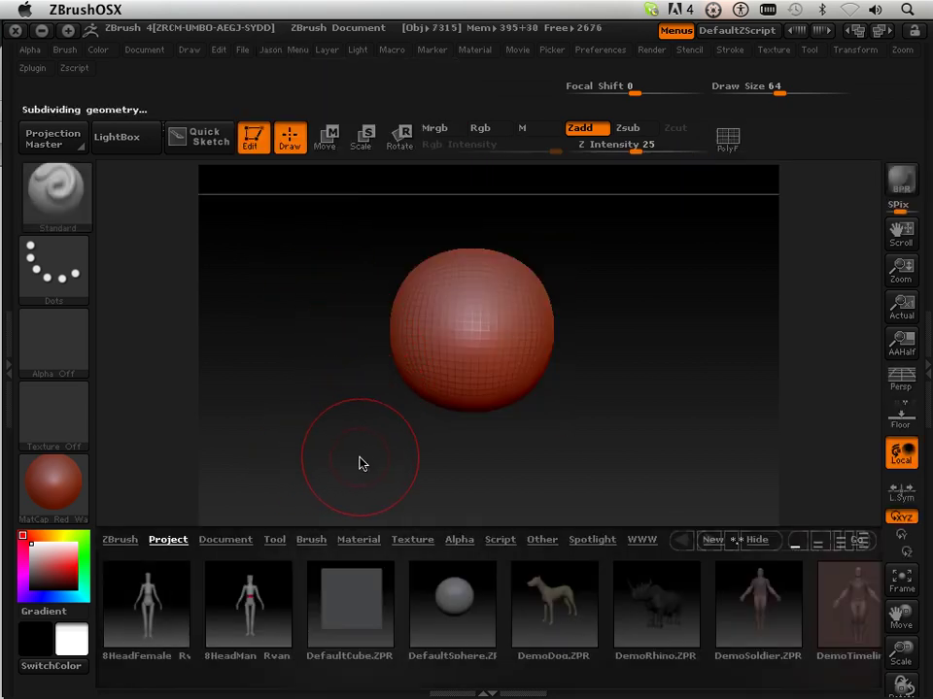
pyautogui.click(137, 146)
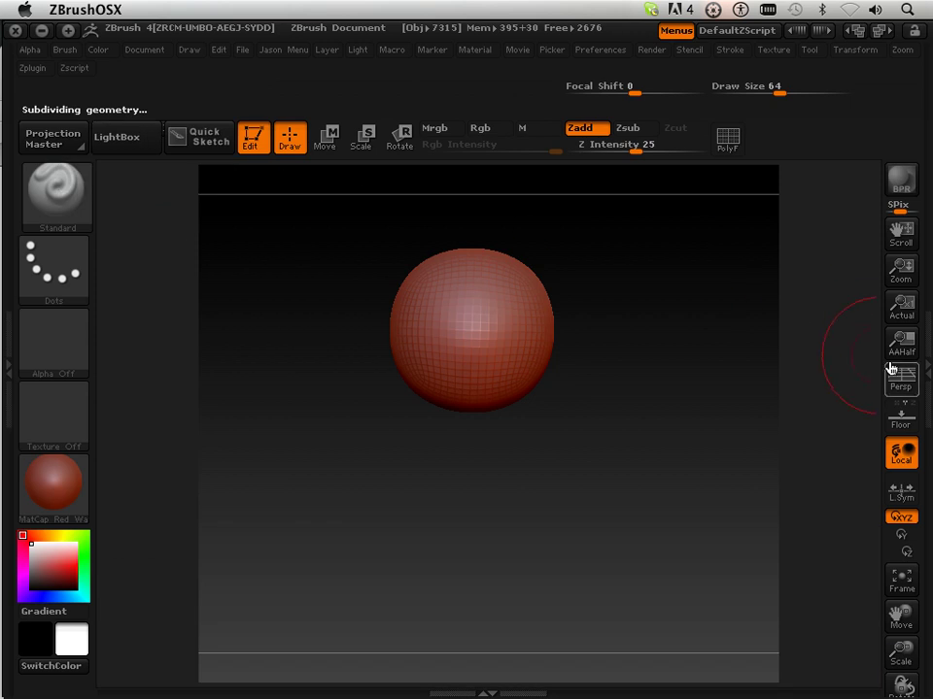
# Divide the sphere in Tool > Geometry up to SDiv 9 and move it lower
pyautogui.click(925, 362)
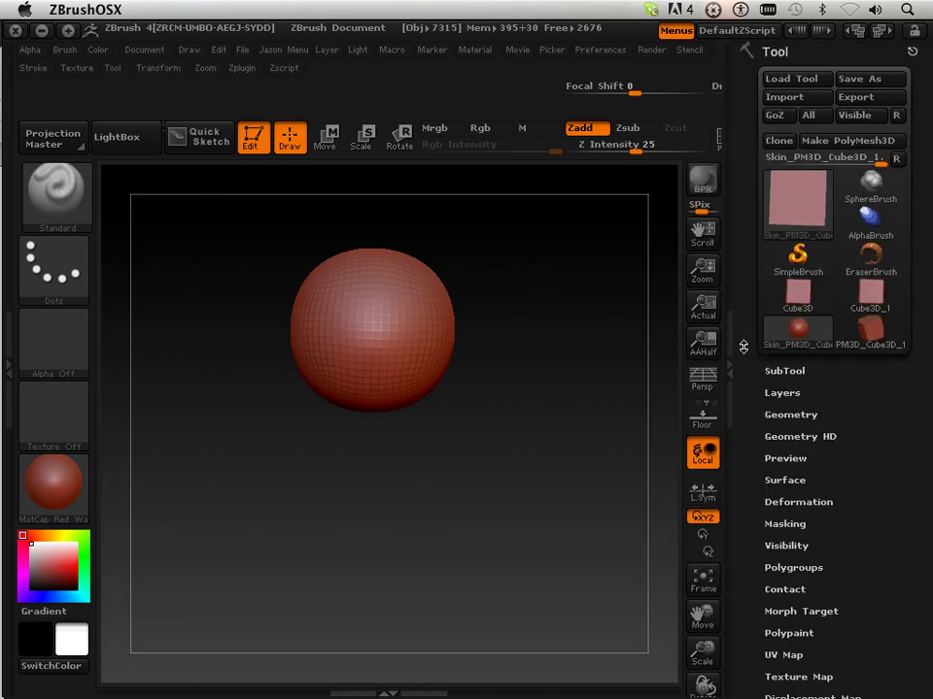
pyautogui.moveTo(744, 350); pyautogui.dragTo(746, 254)
pyautogui.click(785, 315)
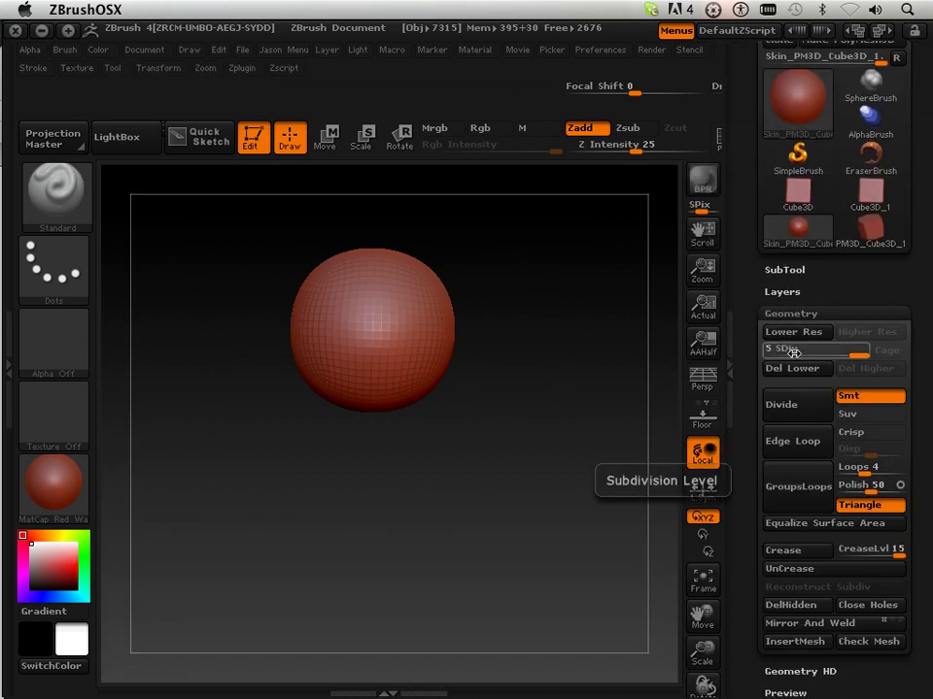
pyautogui.click(789, 407)
pyautogui.click(788, 408)
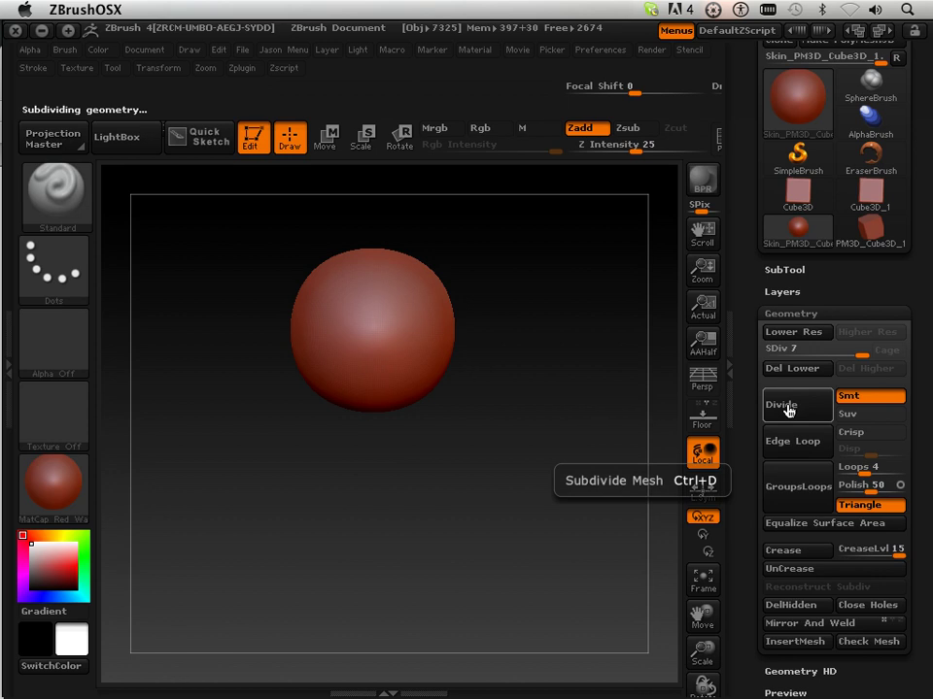
pyautogui.click(784, 409)
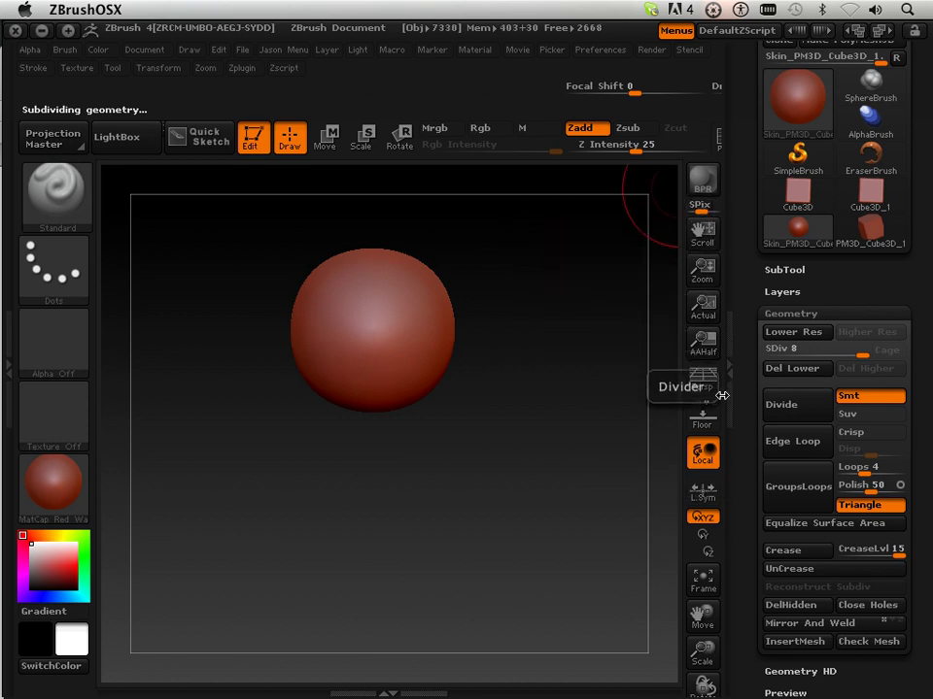
pyautogui.click(785, 410)
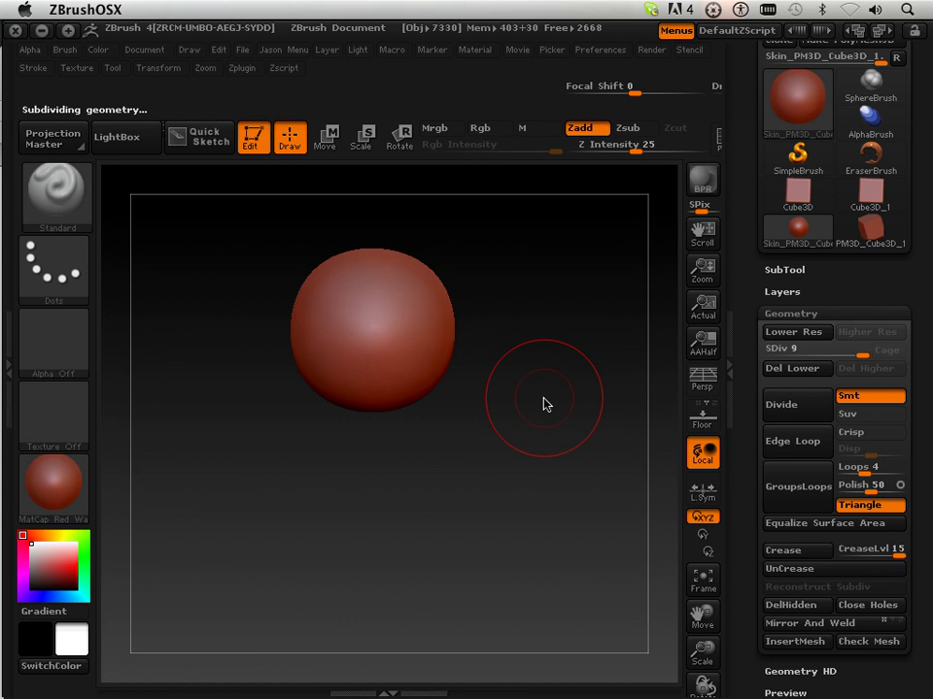
pyautogui.moveTo(702, 606)
pyautogui.mouseDown()
pyautogui.moveTo(704, 631)
pyautogui.moveTo(704, 622)
pyautogui.mouseUp()
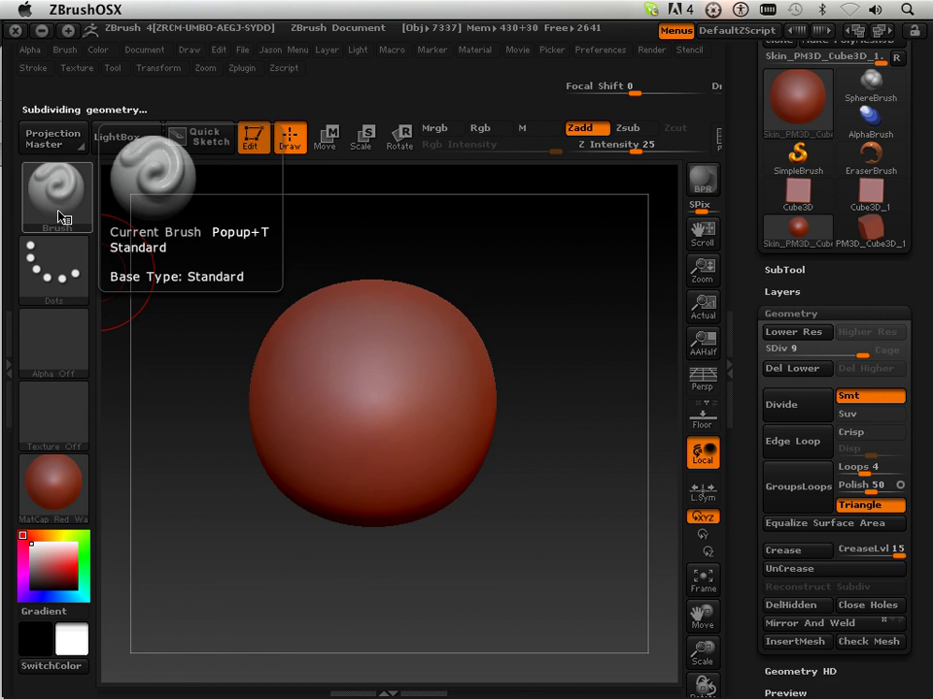
# Pick the 1962 × 1962 cracked-texture Image alpha for the Standard brush
pyautogui.click(53, 270)
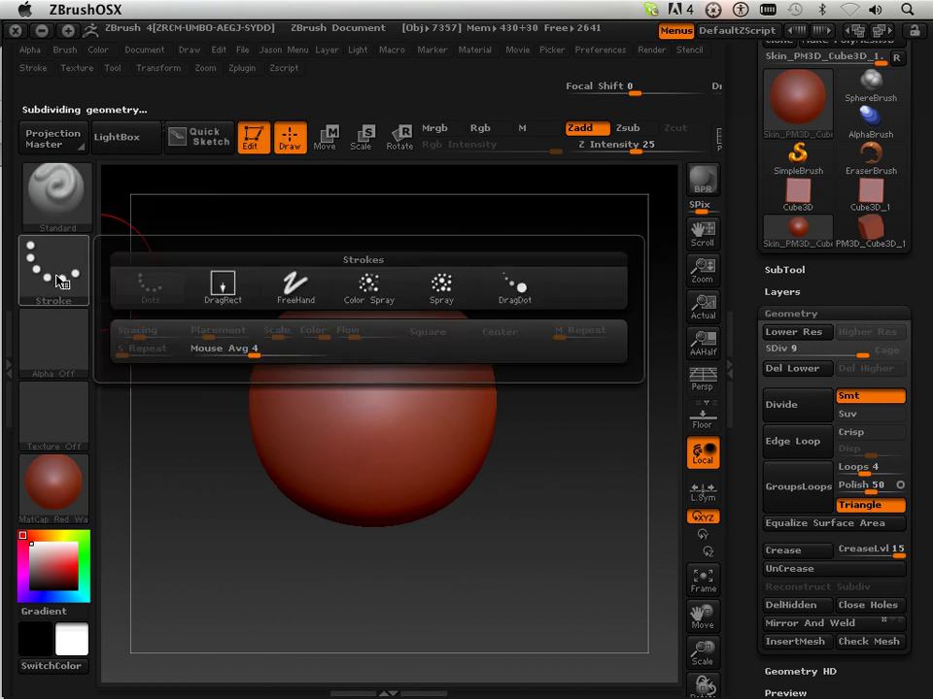
pyautogui.click(64, 336)
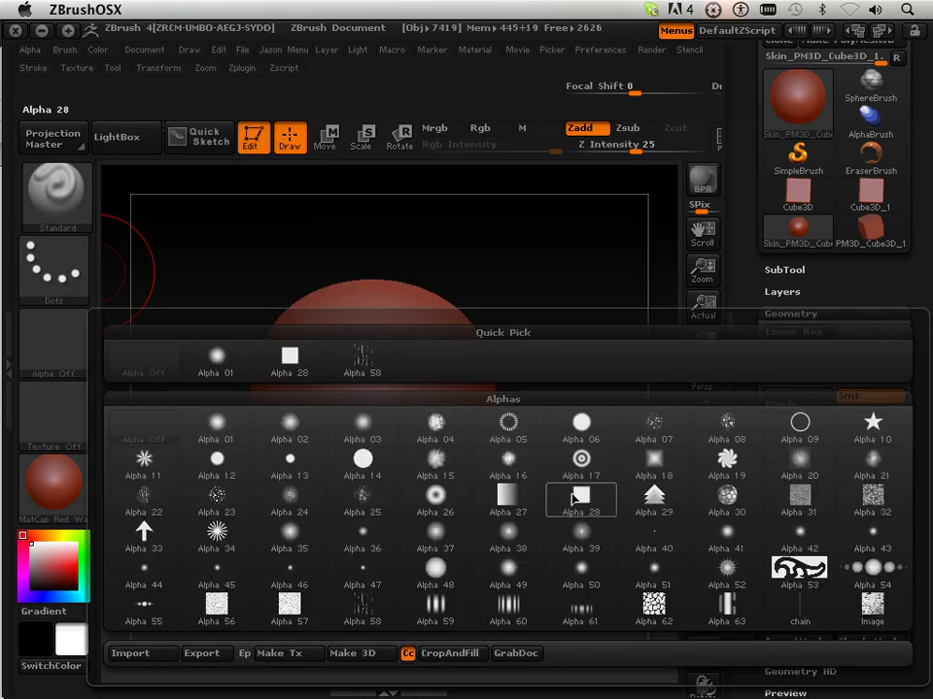
pyautogui.click(857, 612)
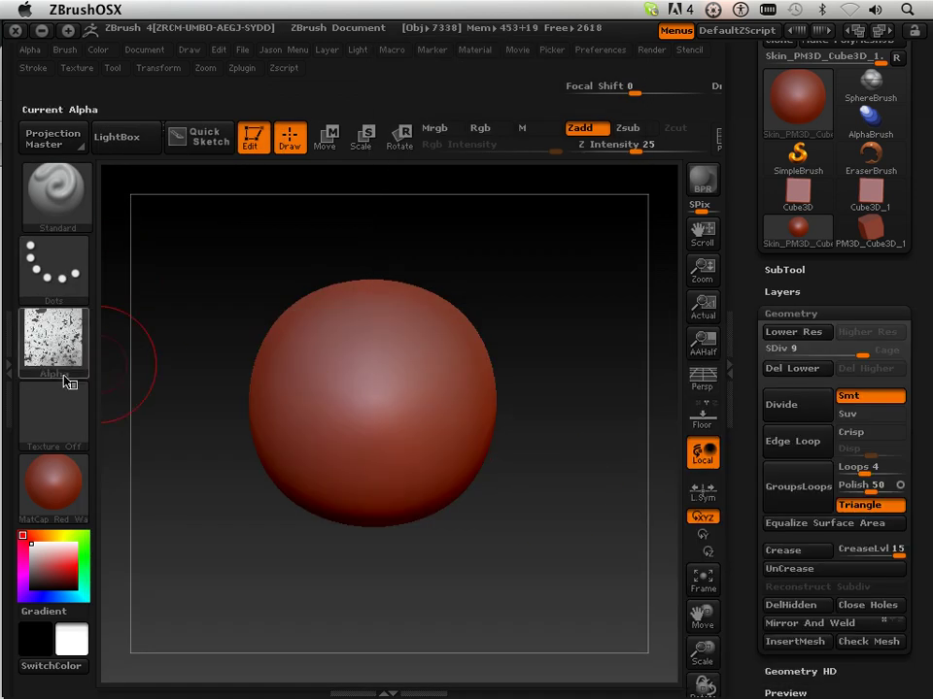
pyautogui.moveTo(64, 360)
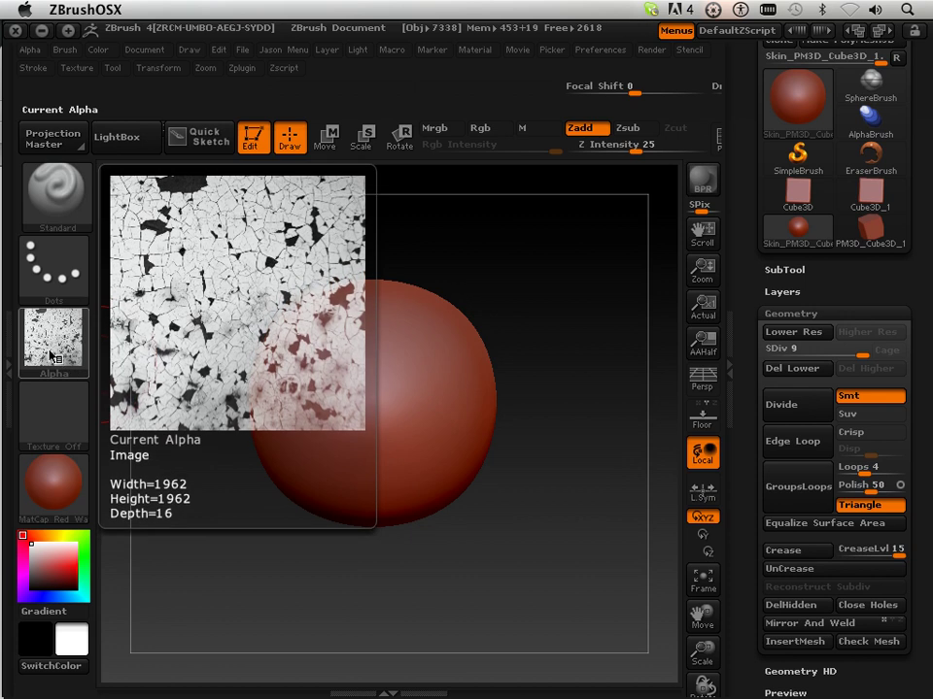
# Set the stroke to DragRect and raise the alpha's Radial Fade
pyautogui.click(57, 272)
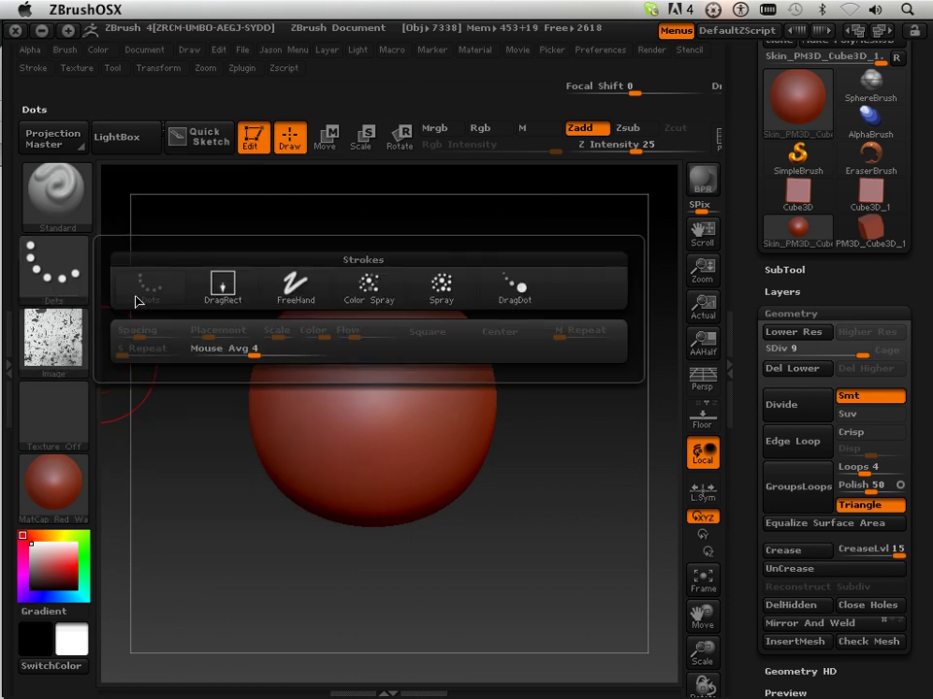
pyautogui.click(224, 290)
pyautogui.click(30, 50)
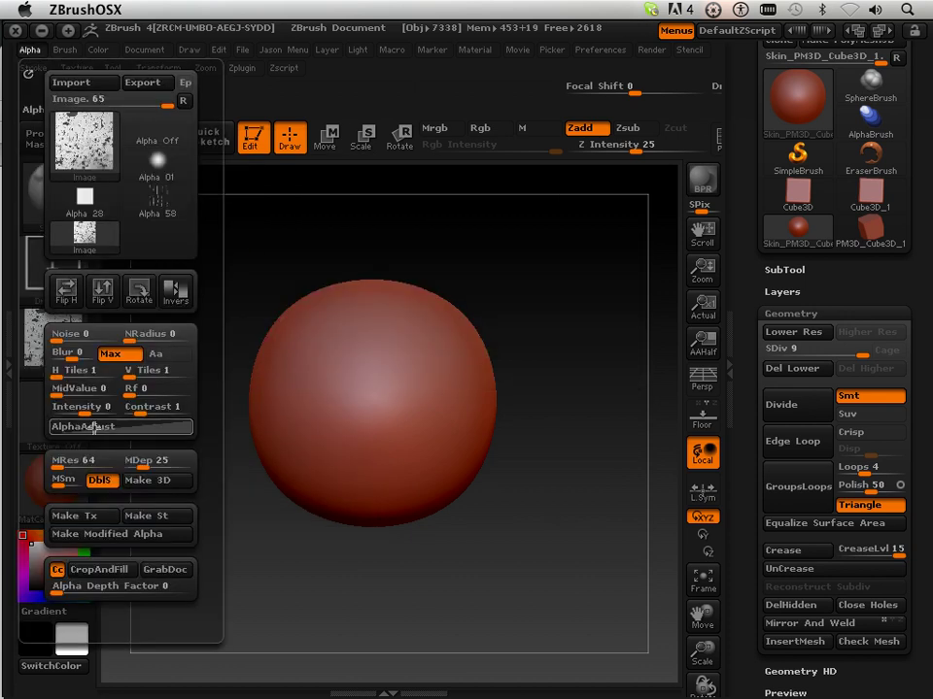
pyautogui.moveTo(146, 389); pyautogui.dragTo(163, 392)
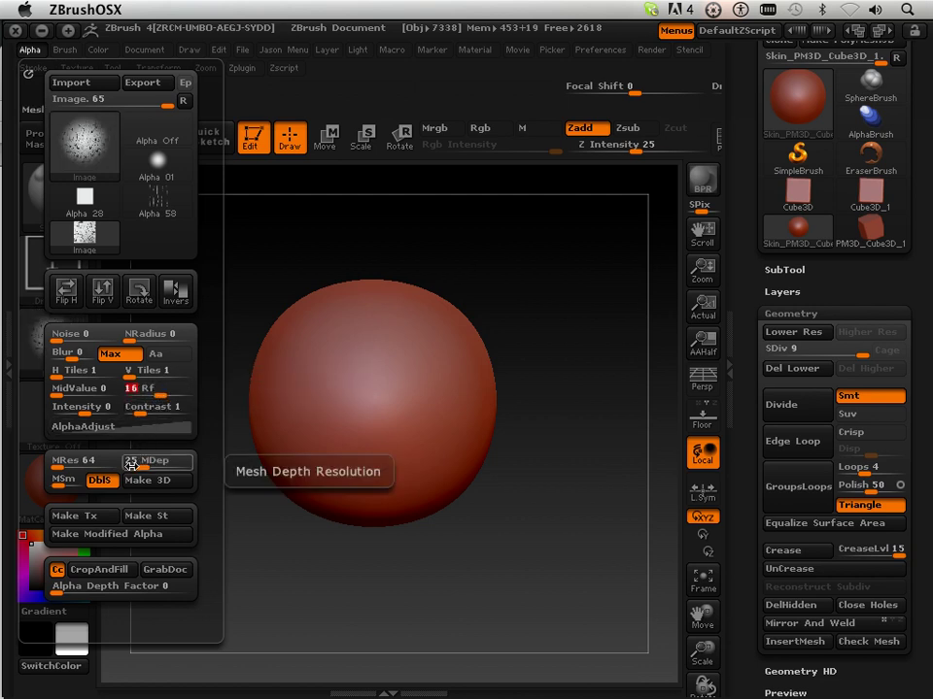
pyautogui.moveTo(92, 178)
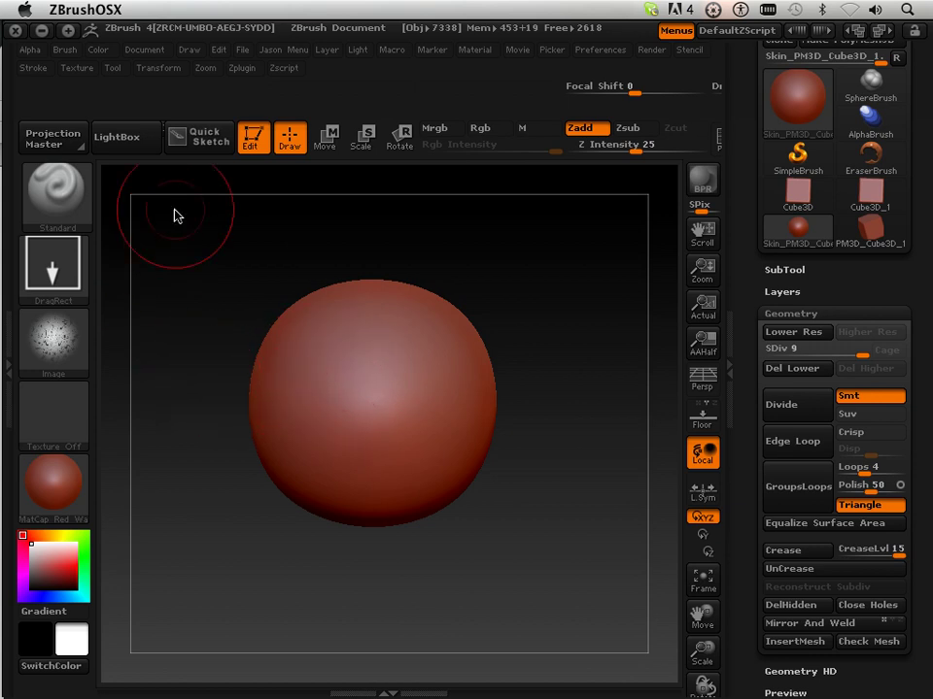
# Clone Standard to Standard_1 and drag a DragRect crack stamp across the sphere
pyautogui.click(64, 49)
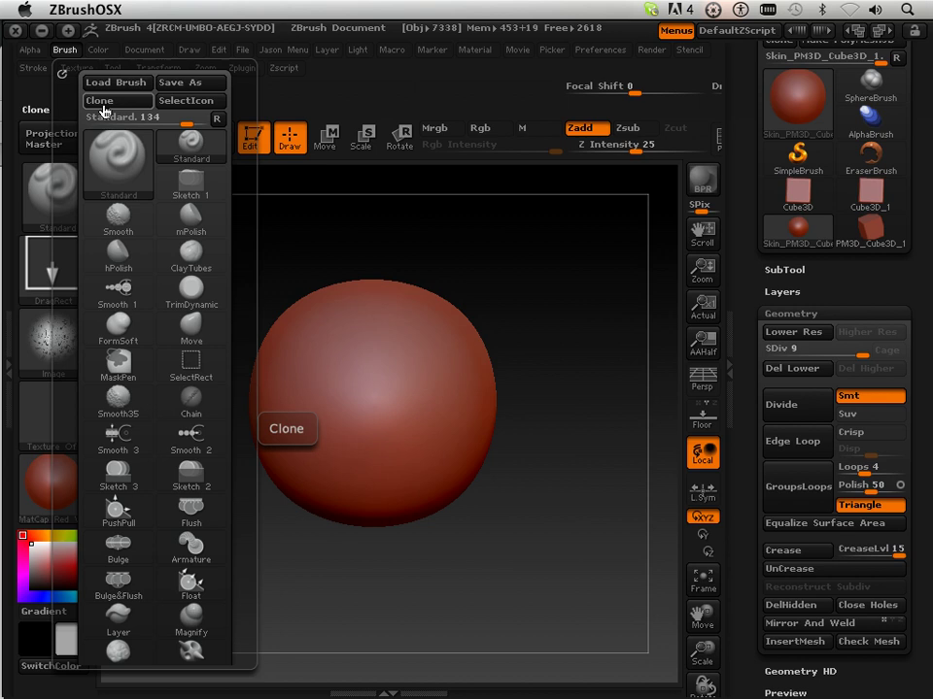
pyautogui.click(107, 111)
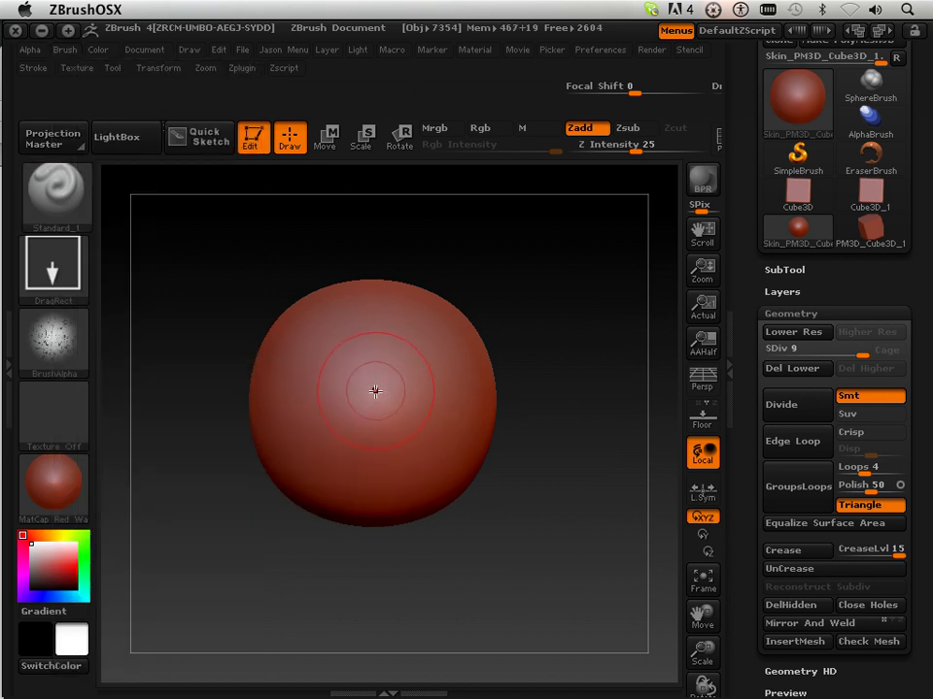
pyautogui.moveTo(379, 416)
pyautogui.mouseDown()
pyautogui.moveTo(390, 491)
pyautogui.moveTo(440, 623)
pyautogui.mouseUp()
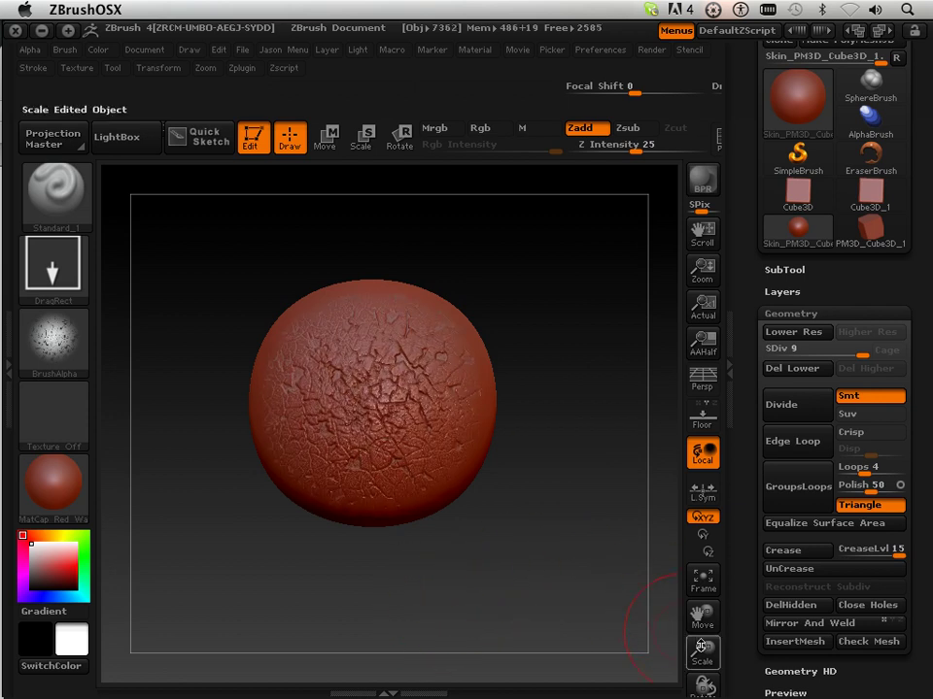
pyautogui.moveTo(700, 646); pyautogui.dragTo(690, 652)
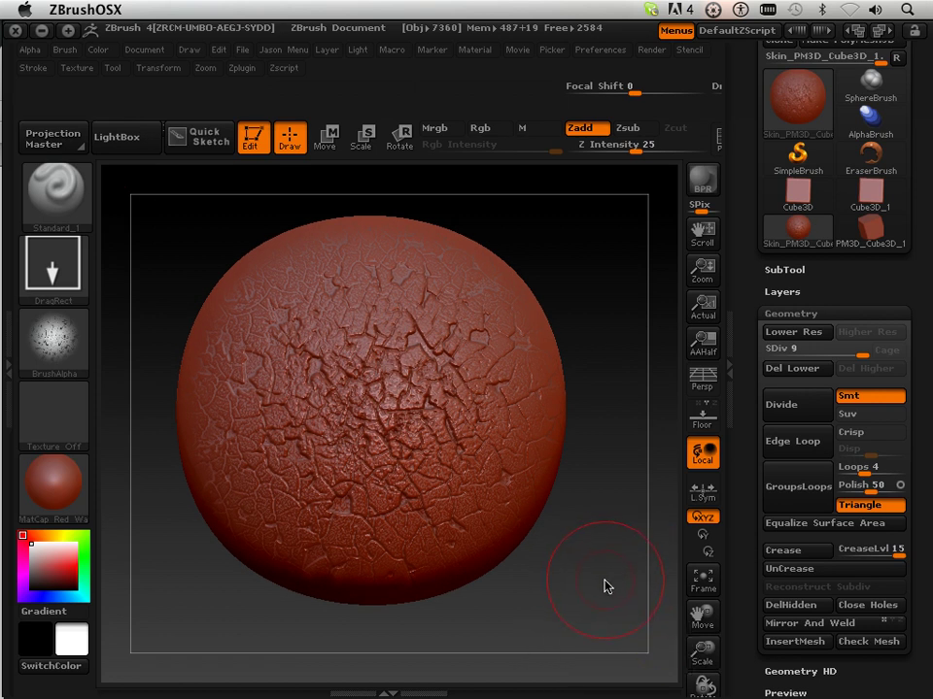
pyautogui.press('shift')
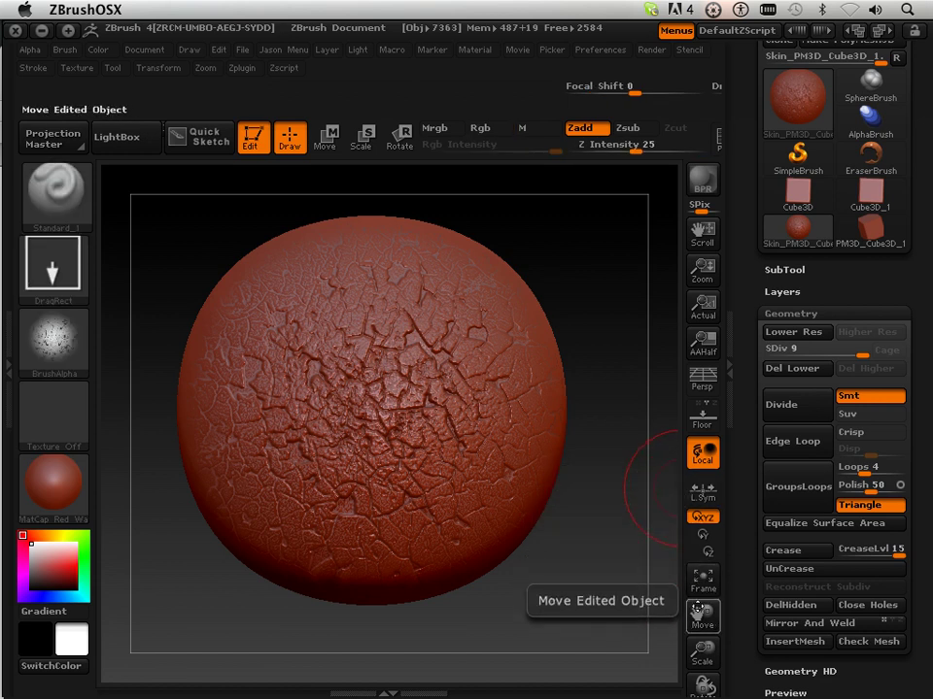
pyautogui.moveTo(698, 610); pyautogui.dragTo(711, 624)
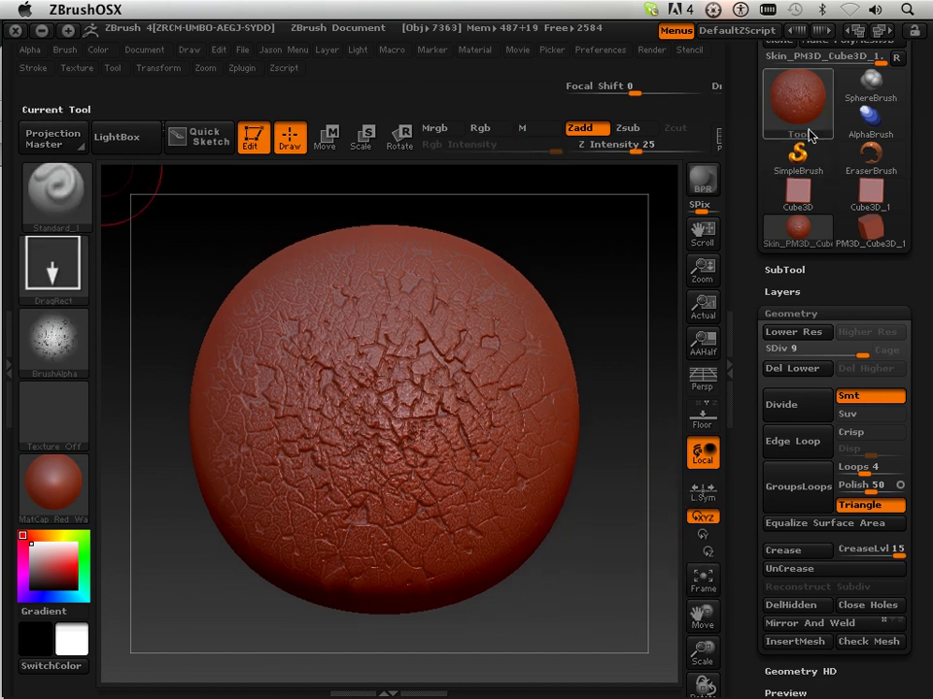
# Grab the cracked sphere with MRGBZGrabber, Auto Crop off, into DepthGrab01 and RGBGrab01
pyautogui.click(797, 125)
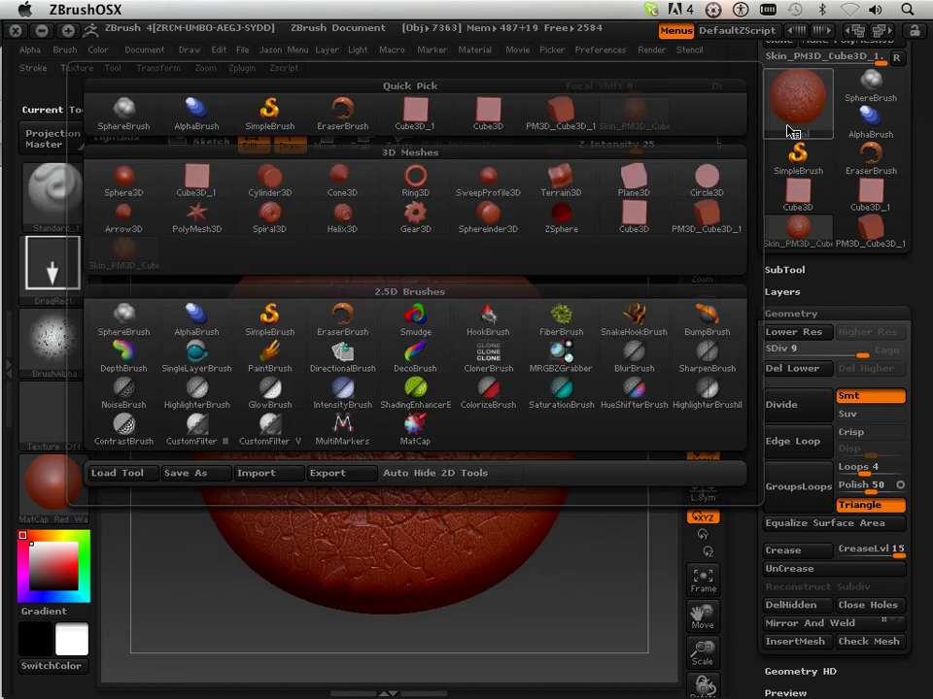
pyautogui.click(560, 369)
pyautogui.click(314, 266)
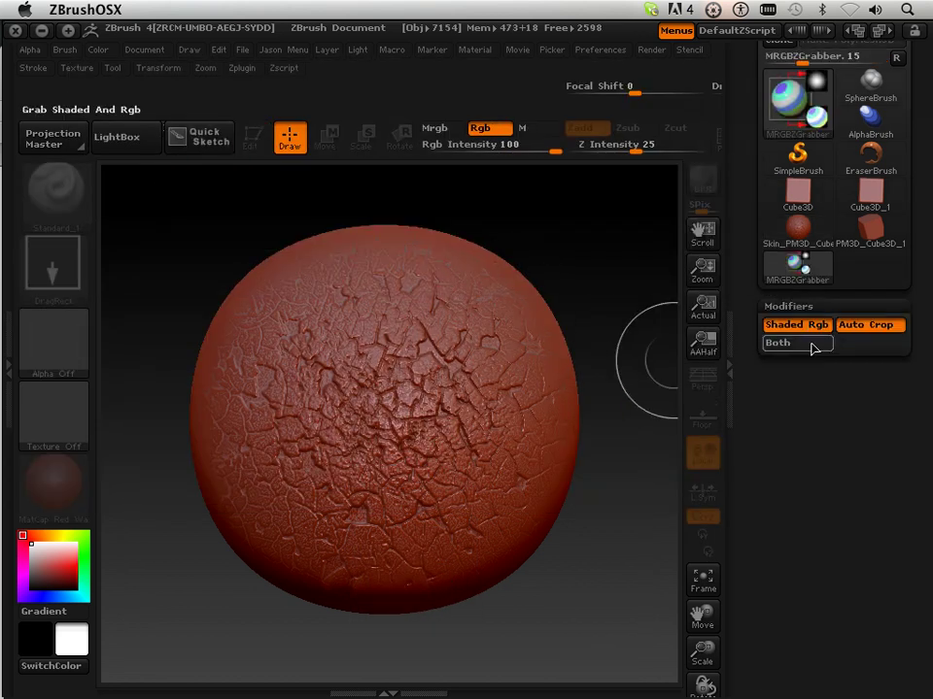
pyautogui.click(867, 326)
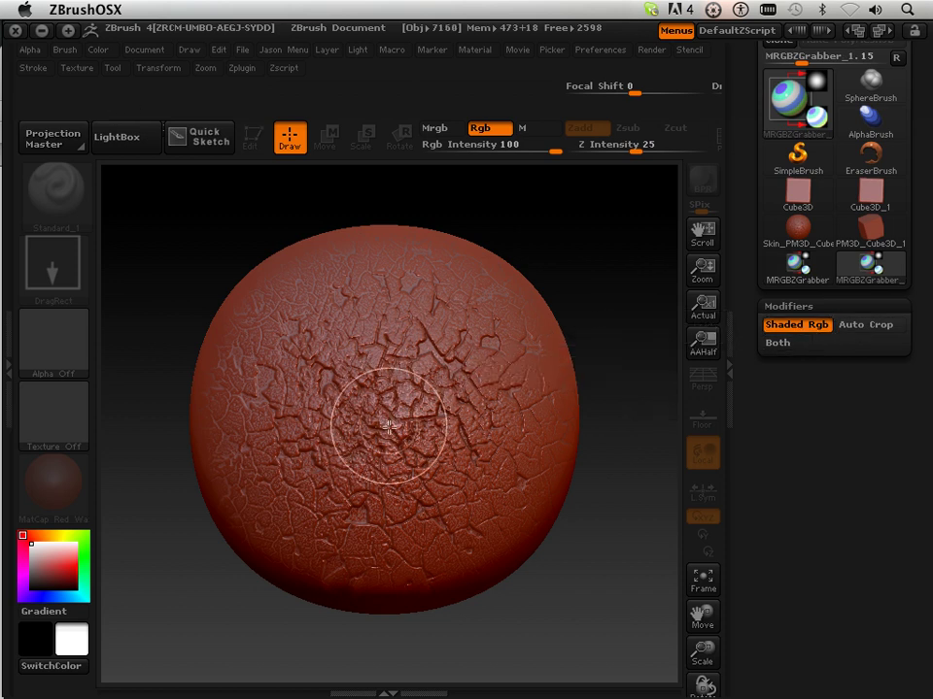
pyautogui.moveTo(387, 416); pyautogui.dragTo(627, 649)
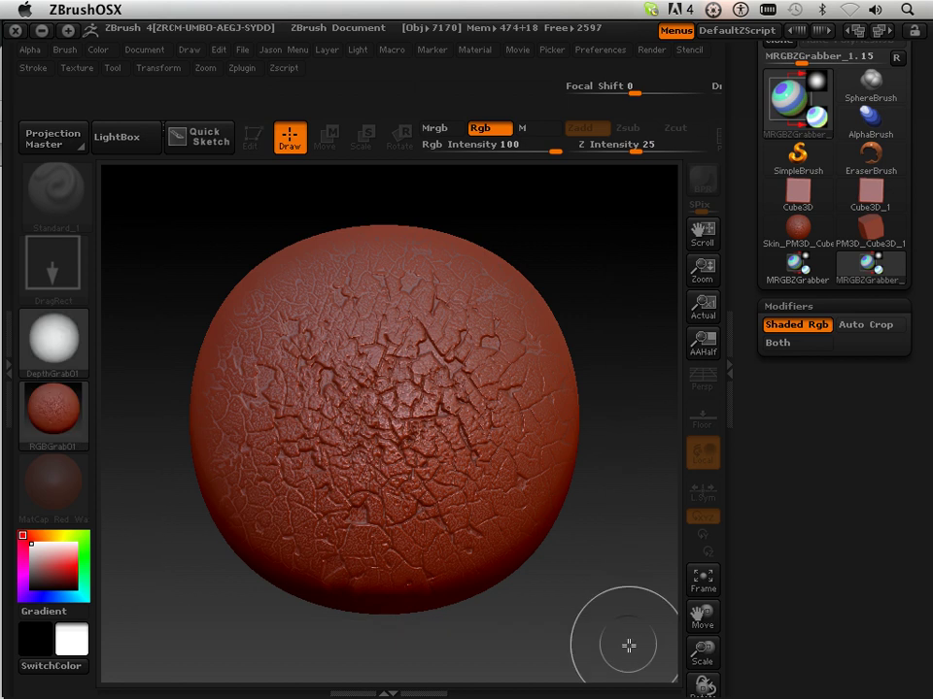
pyautogui.moveTo(72, 426)
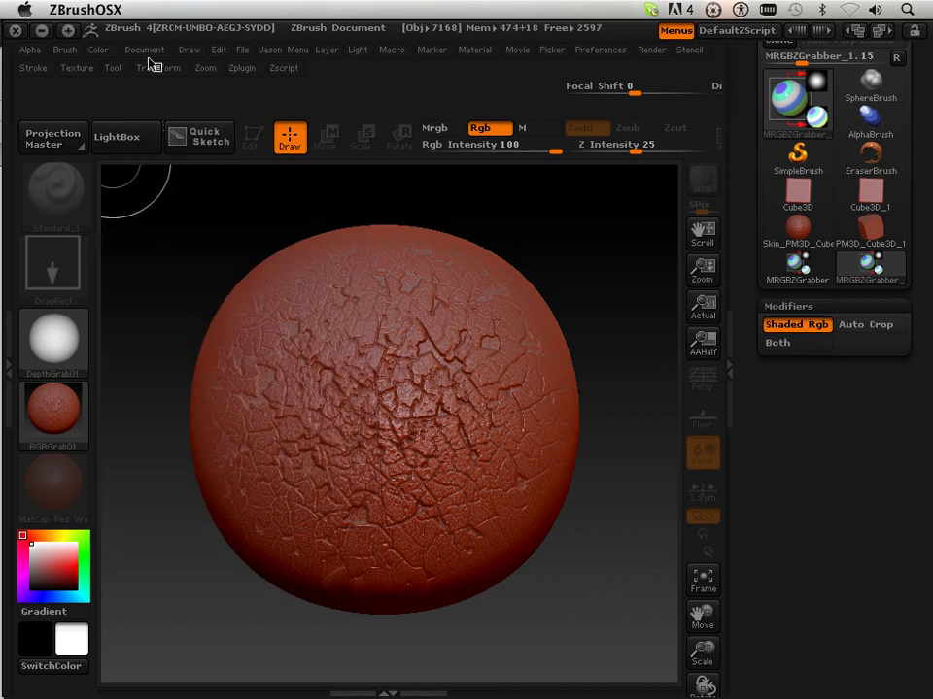
# Set the current colour to black
pyautogui.click(144, 58)
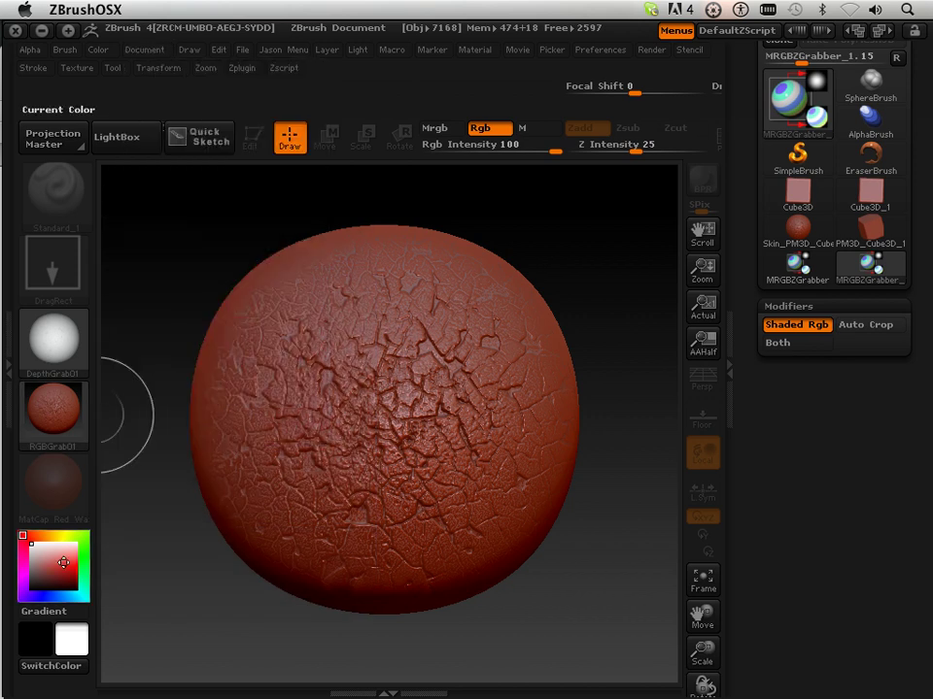
pyautogui.click(32, 586)
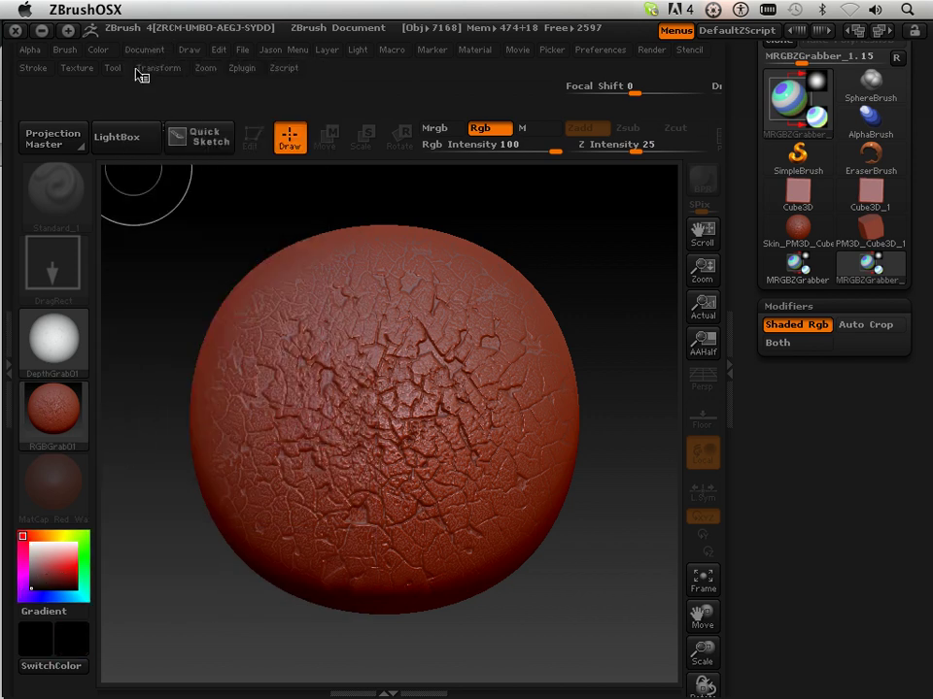
pyautogui.click(32, 545)
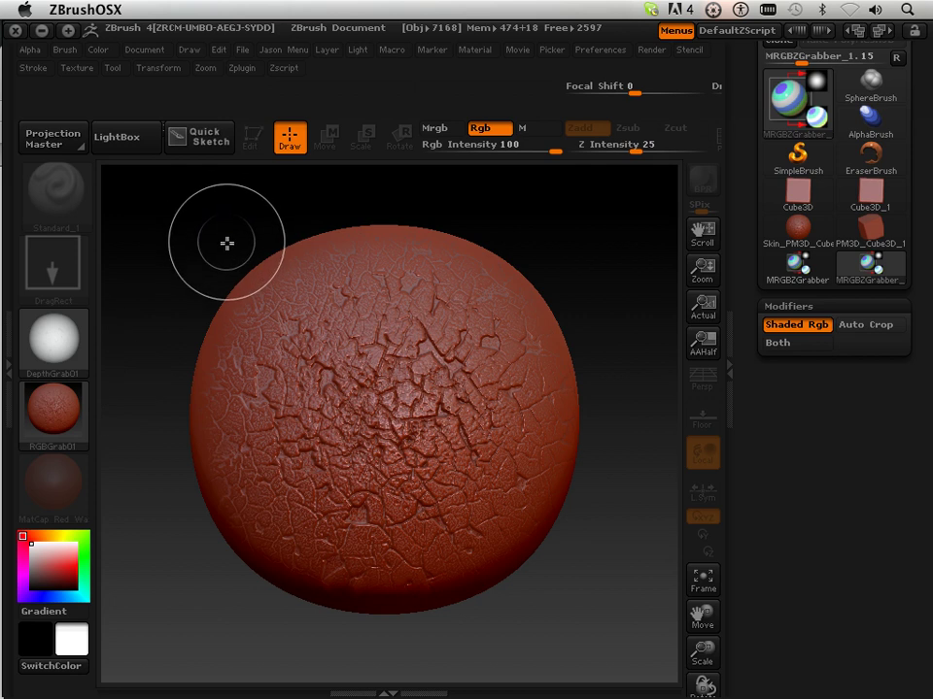
pyautogui.click(31, 588)
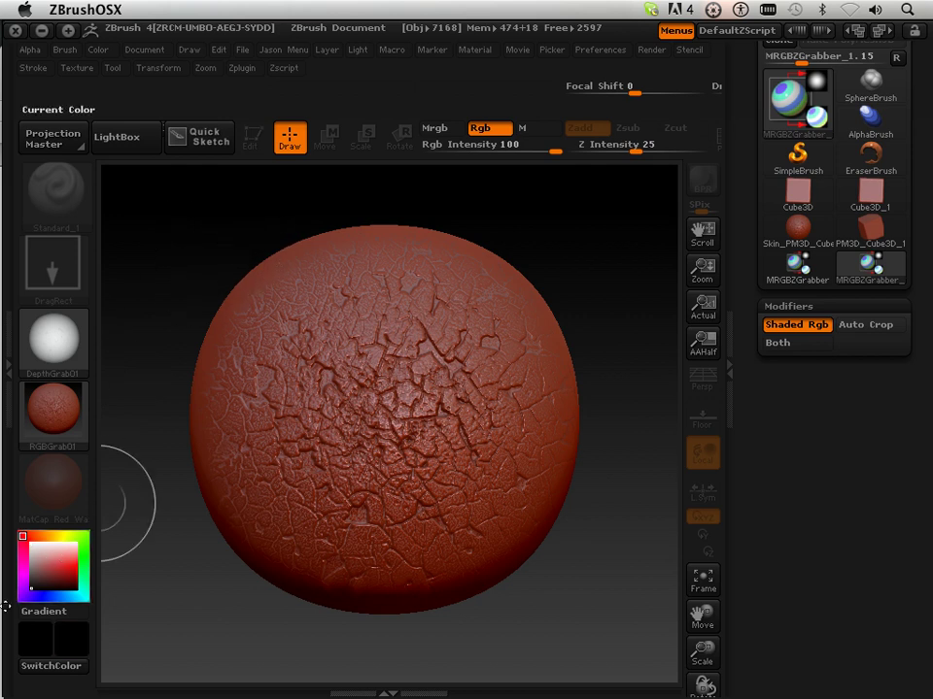
# Make the document background black and regrab the sphere as DepthGrab02 and RGBGrab02
pyautogui.click(99, 51)
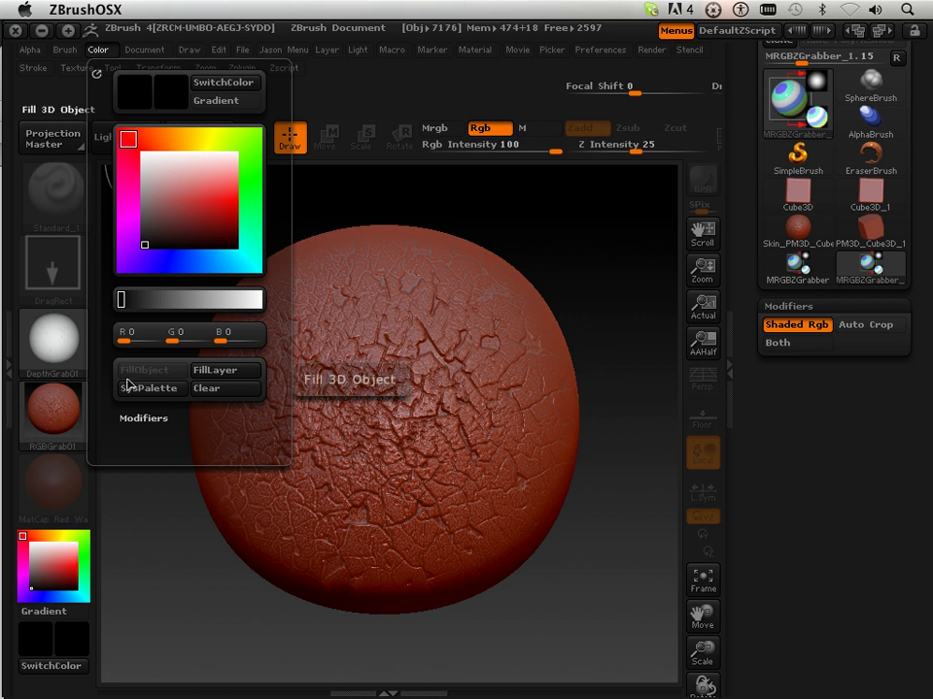
pyautogui.click(136, 50)
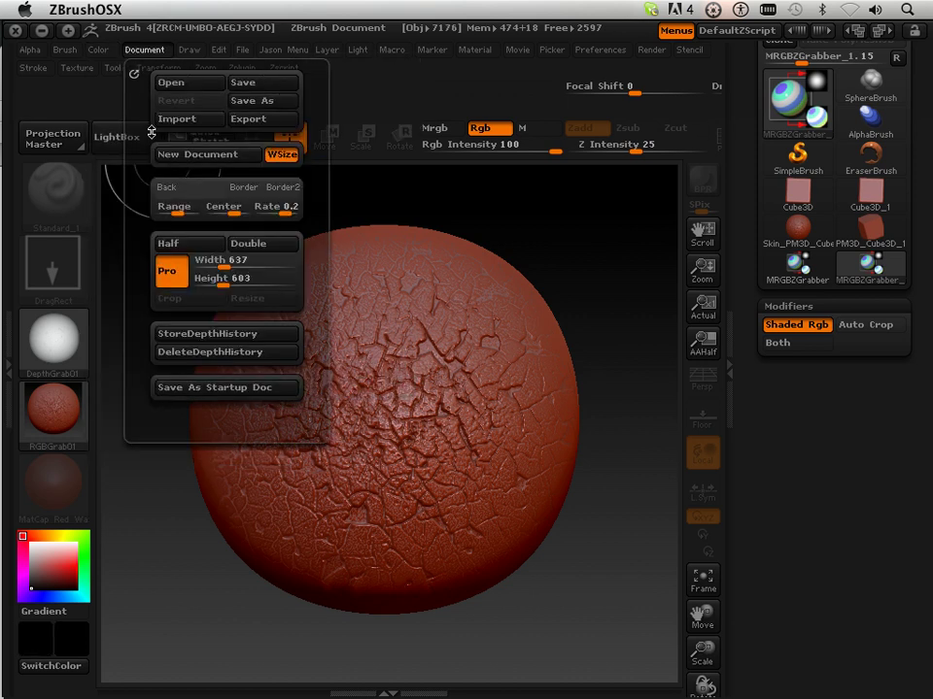
pyautogui.moveTo(173, 191); pyautogui.dragTo(174, 196)
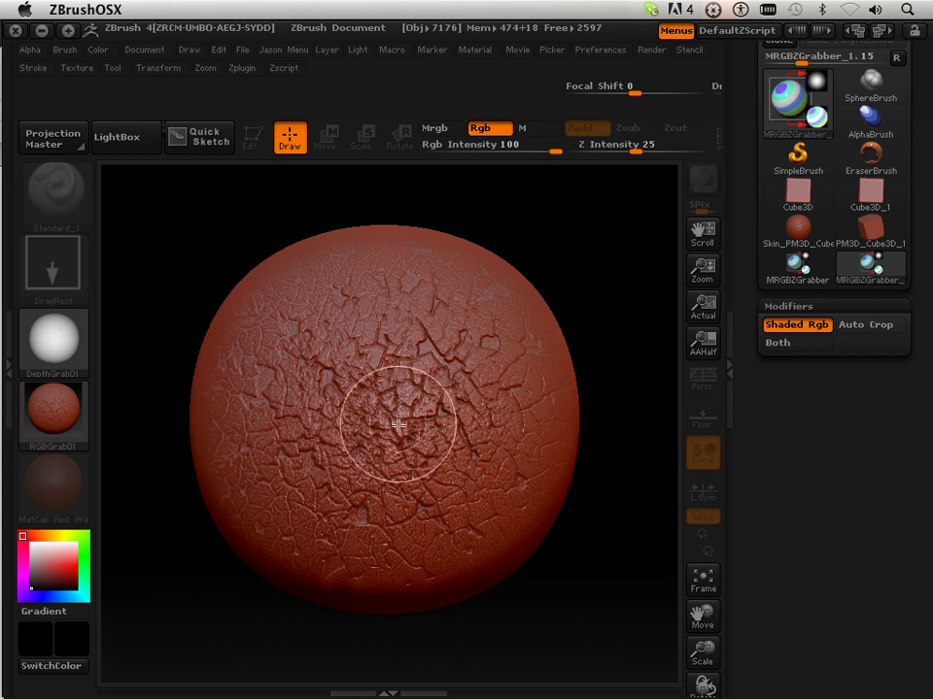
pyautogui.moveTo(358, 370)
pyautogui.mouseDown()
pyautogui.moveTo(425, 475)
pyautogui.moveTo(545, 602)
pyautogui.moveTo(606, 628)
pyautogui.moveTo(625, 649)
pyautogui.mouseUp()
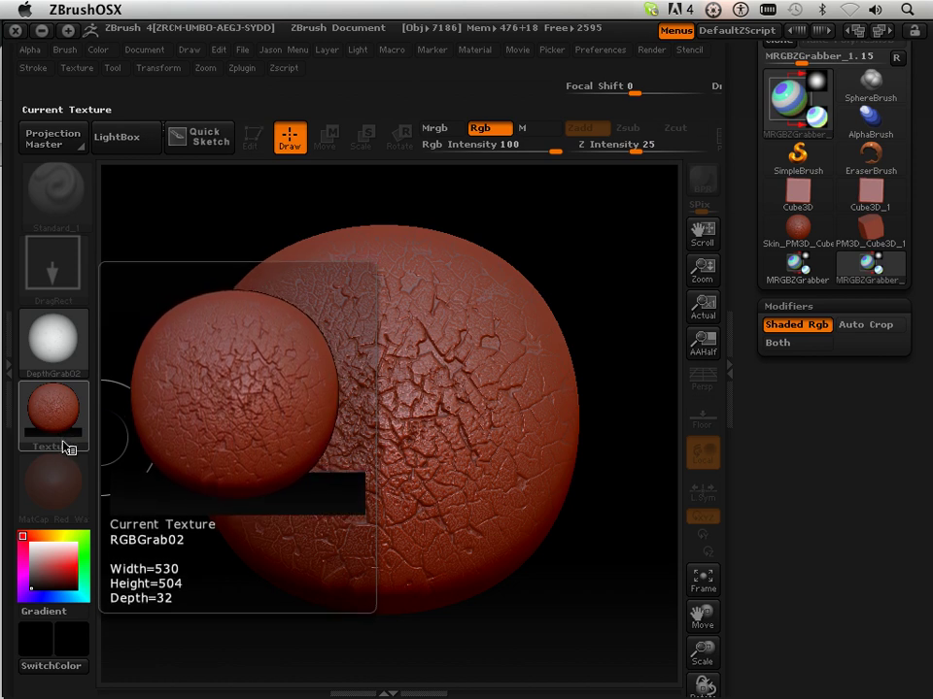
pyautogui.moveTo(68, 483)
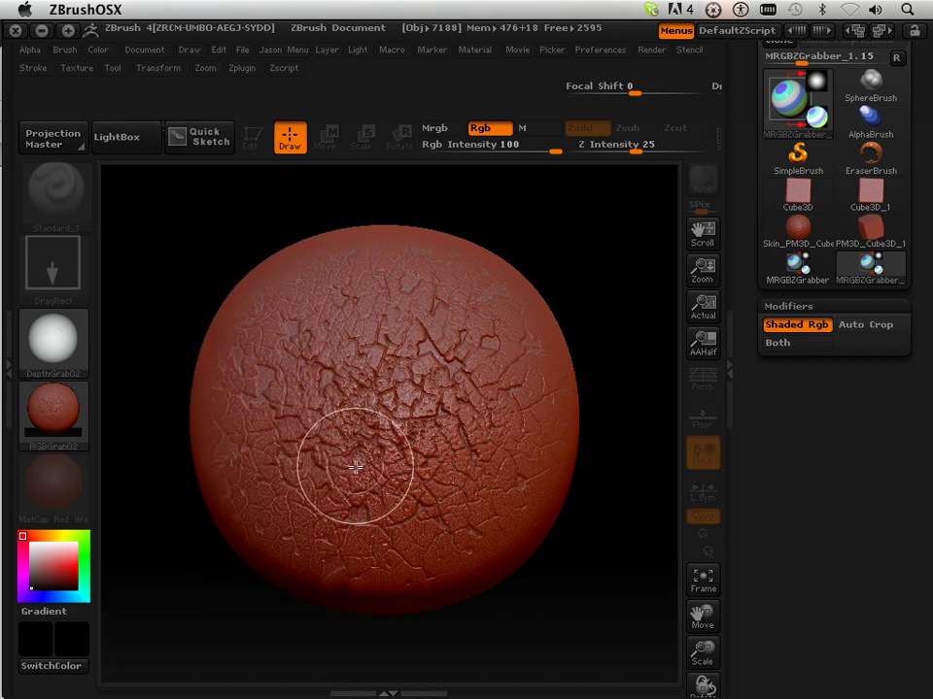
# Reset ZBrush with the Init ZBrush macro, confirming Yes
pyautogui.click(297, 50)
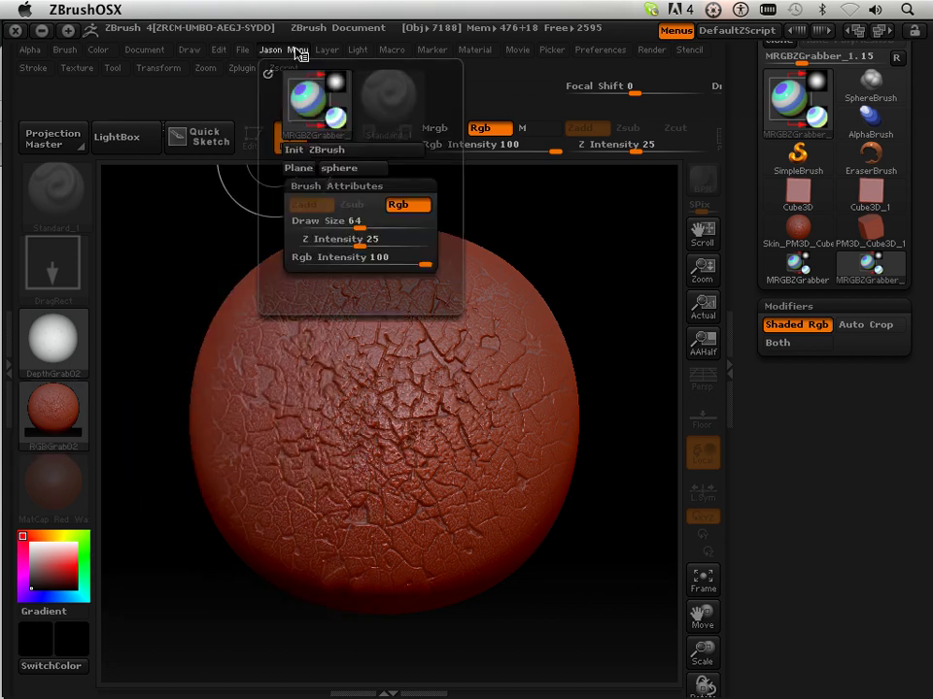
pyautogui.click(318, 150)
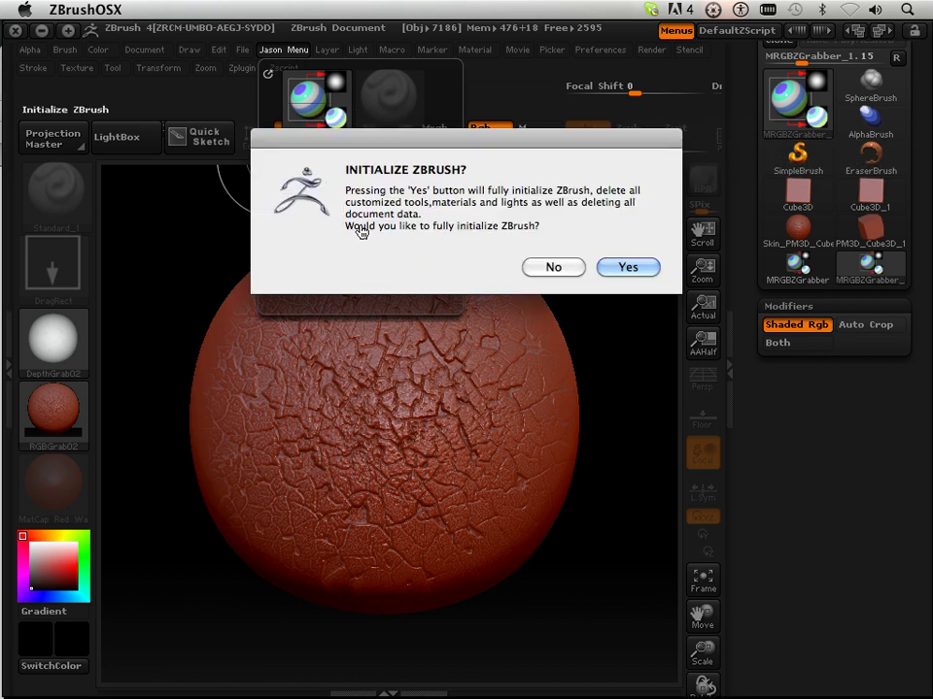
pyautogui.click(609, 267)
# Build a fresh sphere with the Plane sphere macro and divide it to SDiv 9
pyautogui.click(291, 51)
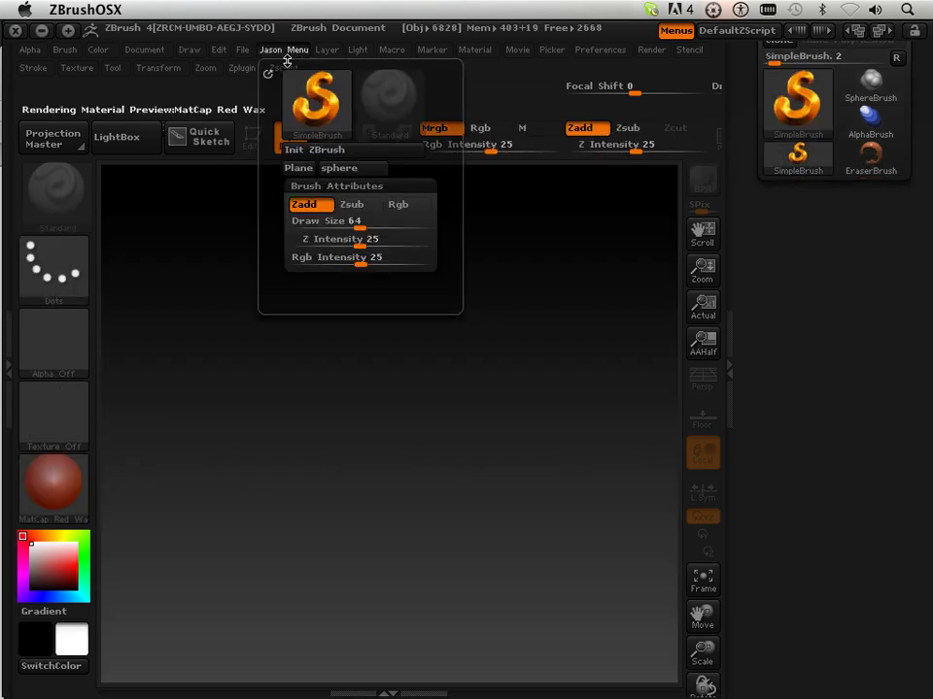
pyautogui.click(316, 169)
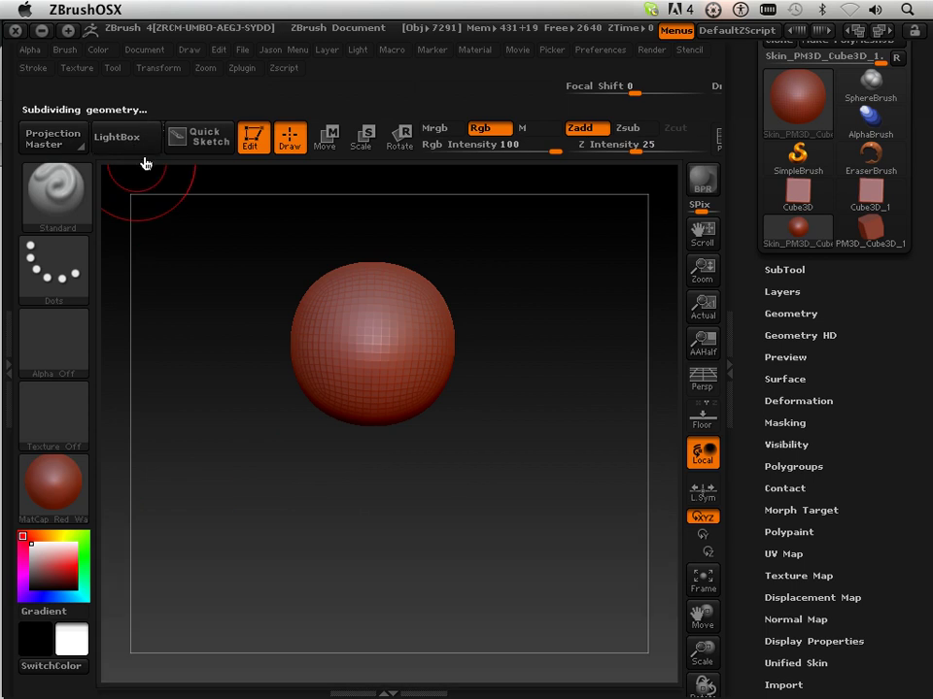
pyautogui.click(794, 313)
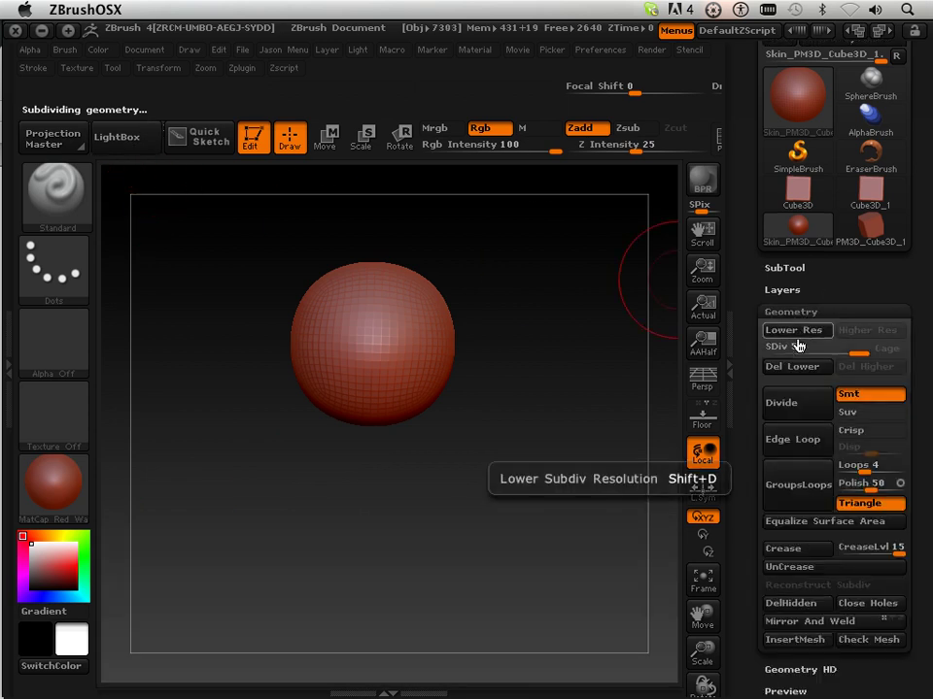
pyautogui.click(788, 407)
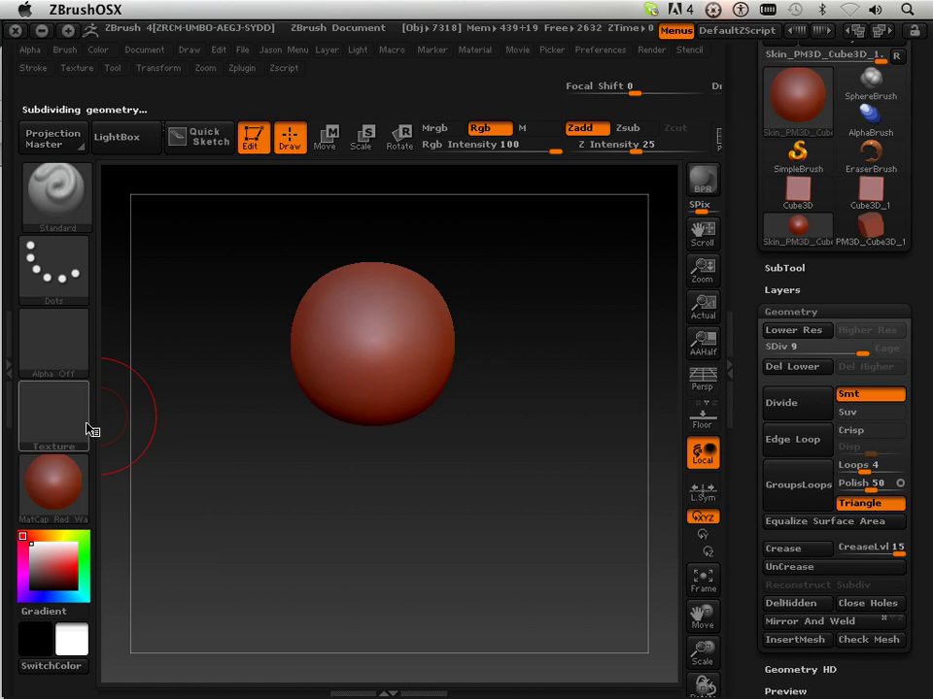
pyautogui.click(68, 189)
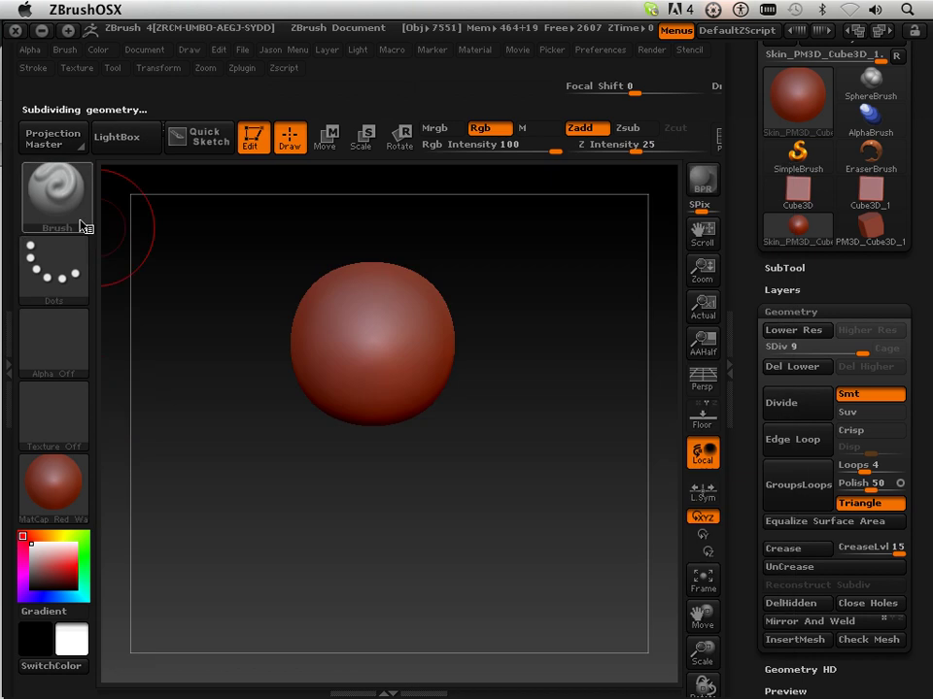
pyautogui.click(82, 222)
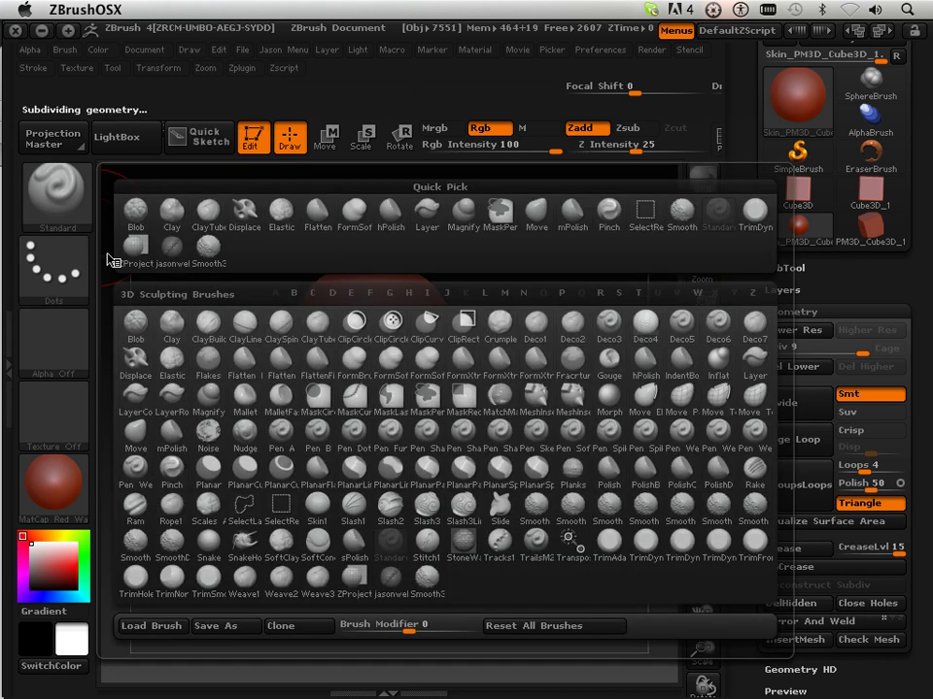
pyautogui.moveTo(207, 255)
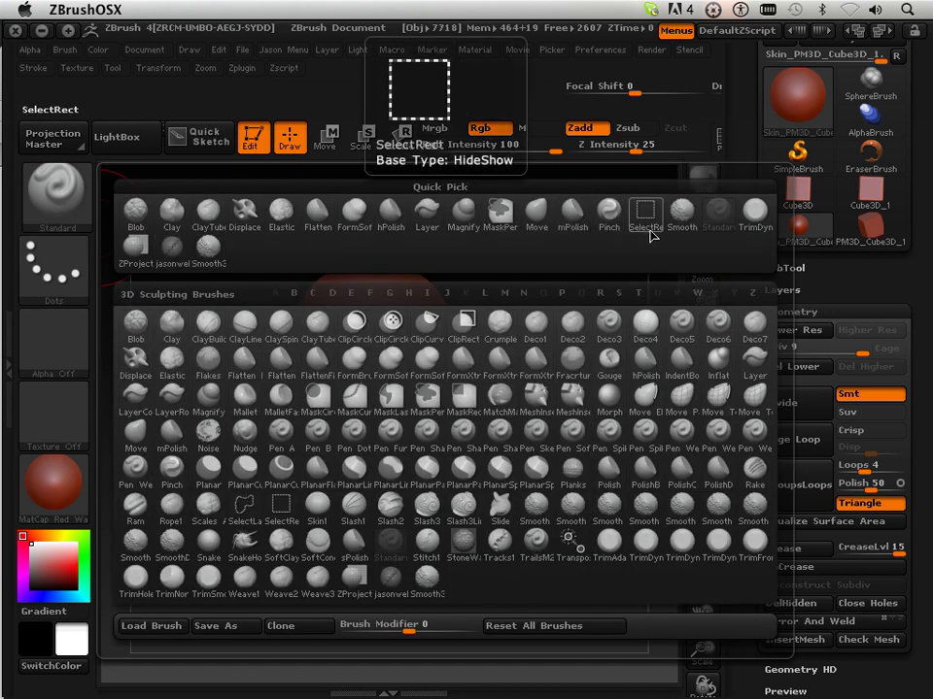
pyautogui.moveTo(717, 227)
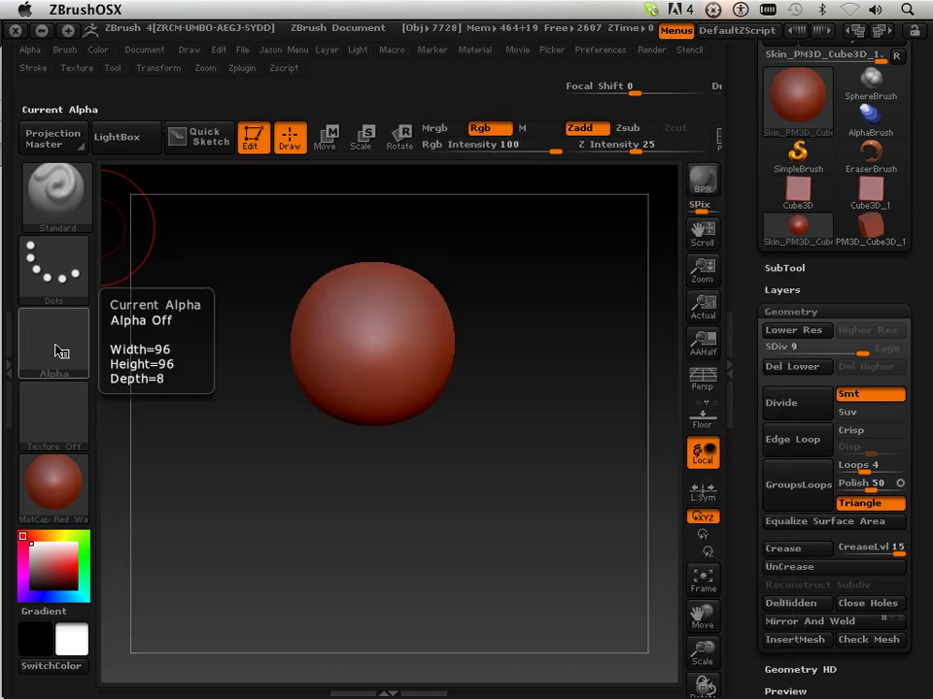
# Choose BrushAlpha as the brush alpha and give it a Radial Fade of 10
pyautogui.click(55, 351)
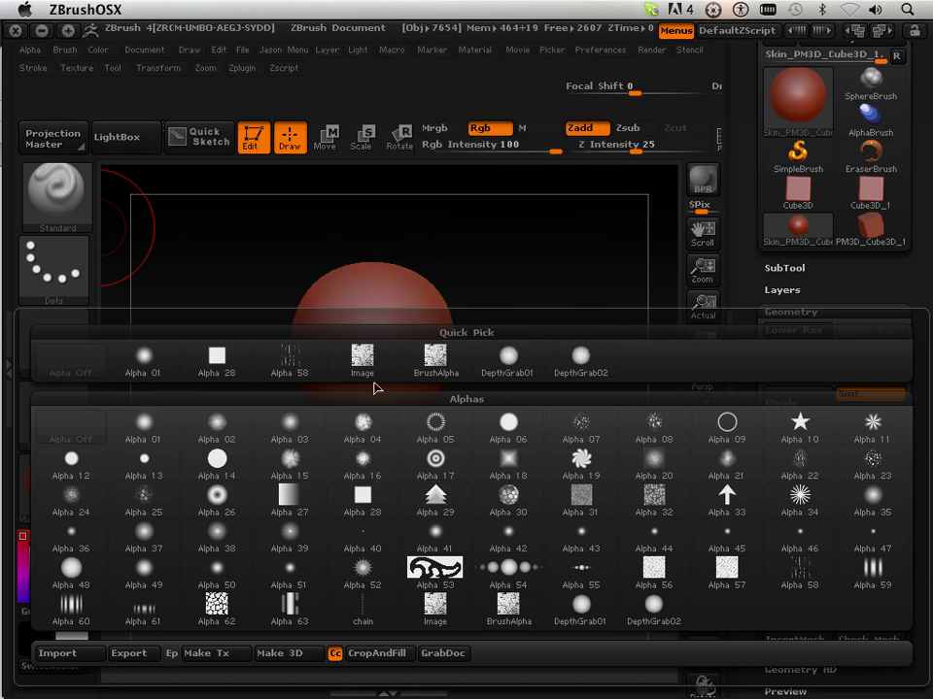
pyautogui.click(441, 371)
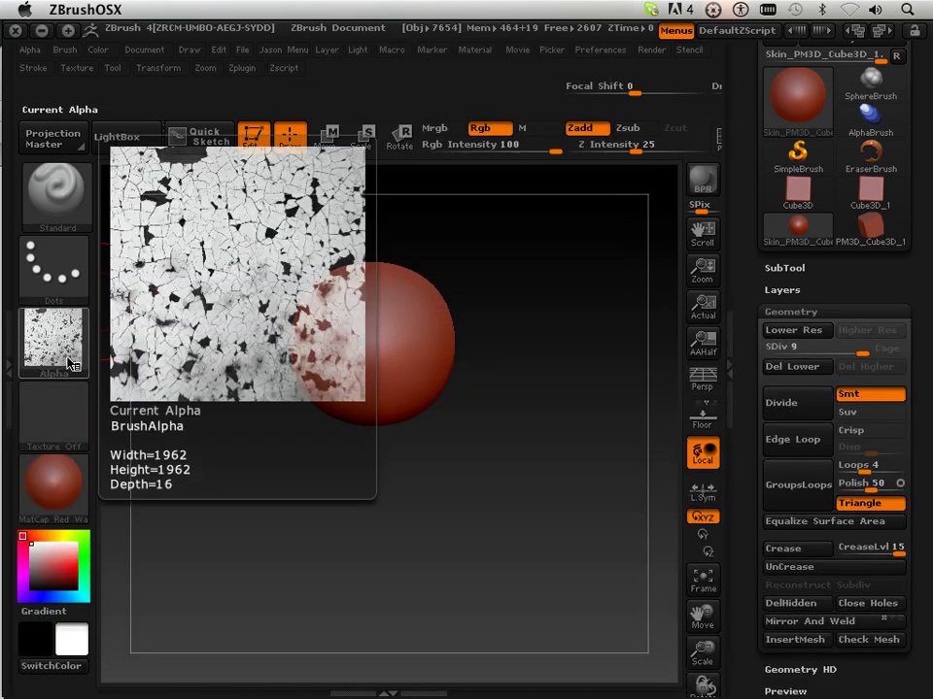
pyautogui.click(30, 49)
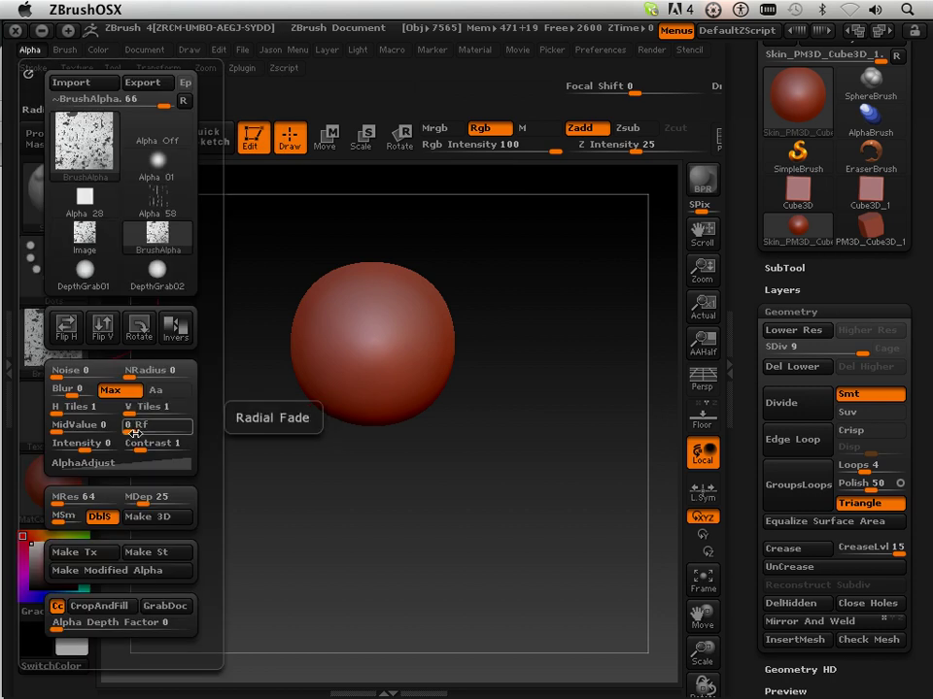
pyautogui.moveTo(134, 429); pyautogui.dragTo(156, 433)
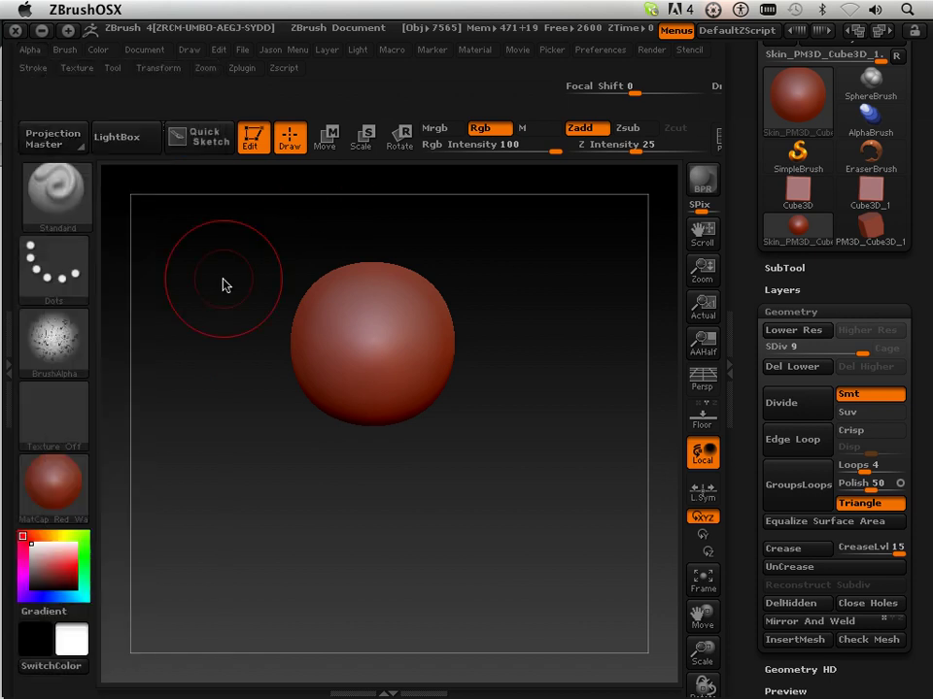
# Switch to DragRect, stamp cracks across the sphere, and clone Standard as Standard_1
pyautogui.click(73, 264)
pyautogui.click(215, 285)
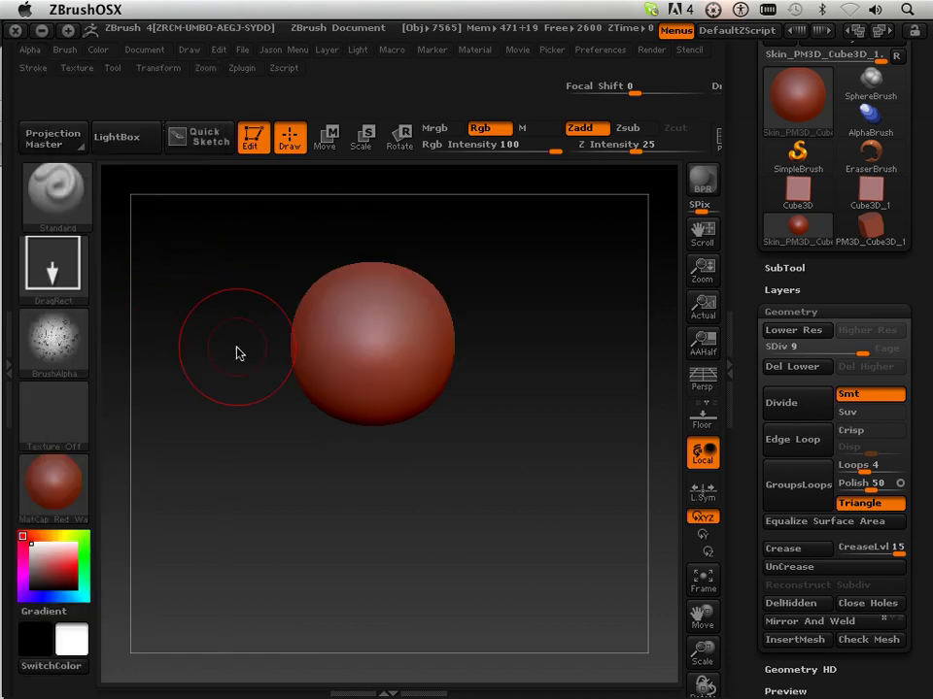
pyautogui.moveTo(372, 333); pyautogui.dragTo(364, 454)
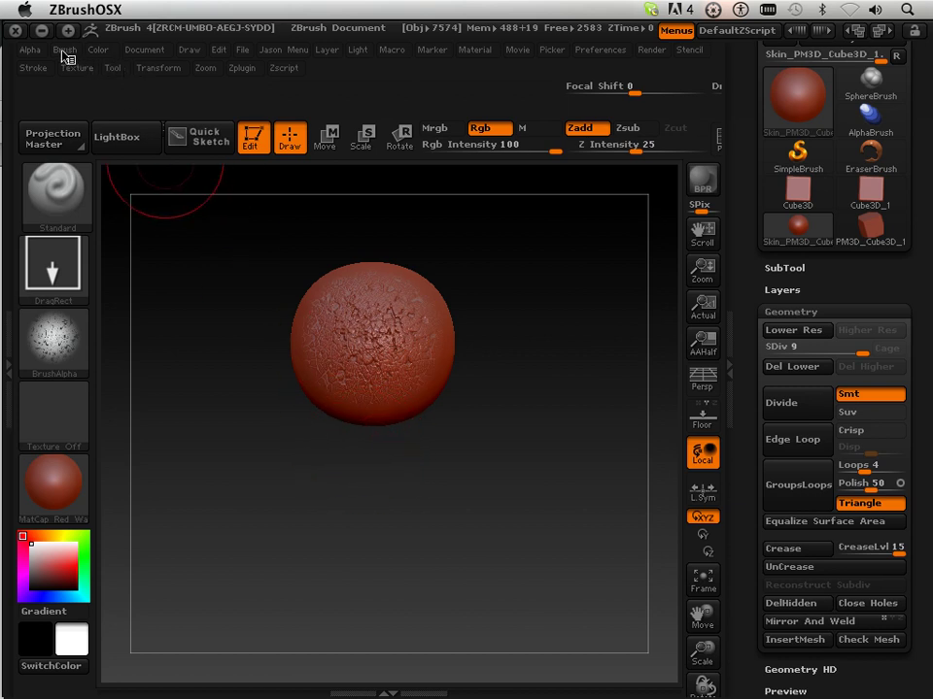
pyautogui.click(64, 49)
pyautogui.click(95, 102)
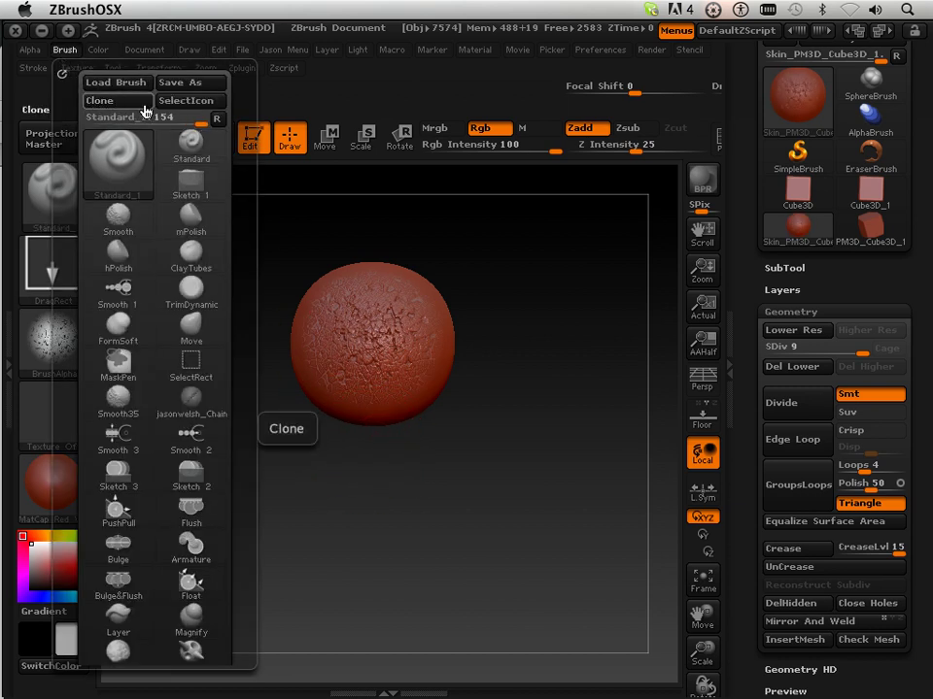
# Browse the Desktop for a brush icon via SelectIcon, then cancel without changing it
pyautogui.click(181, 100)
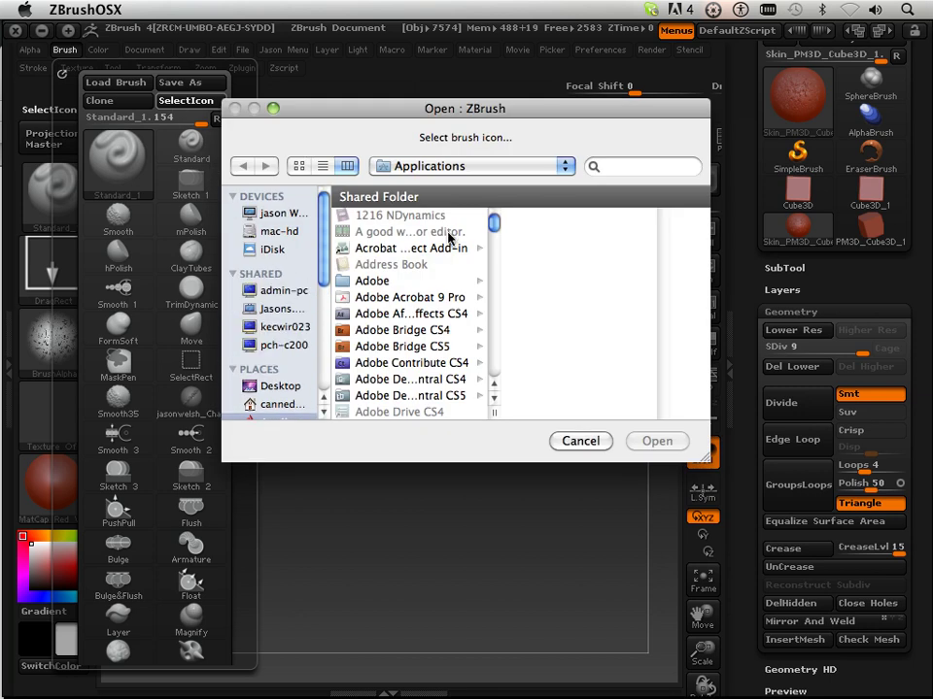
pyautogui.scroll(-3, 311, 282)
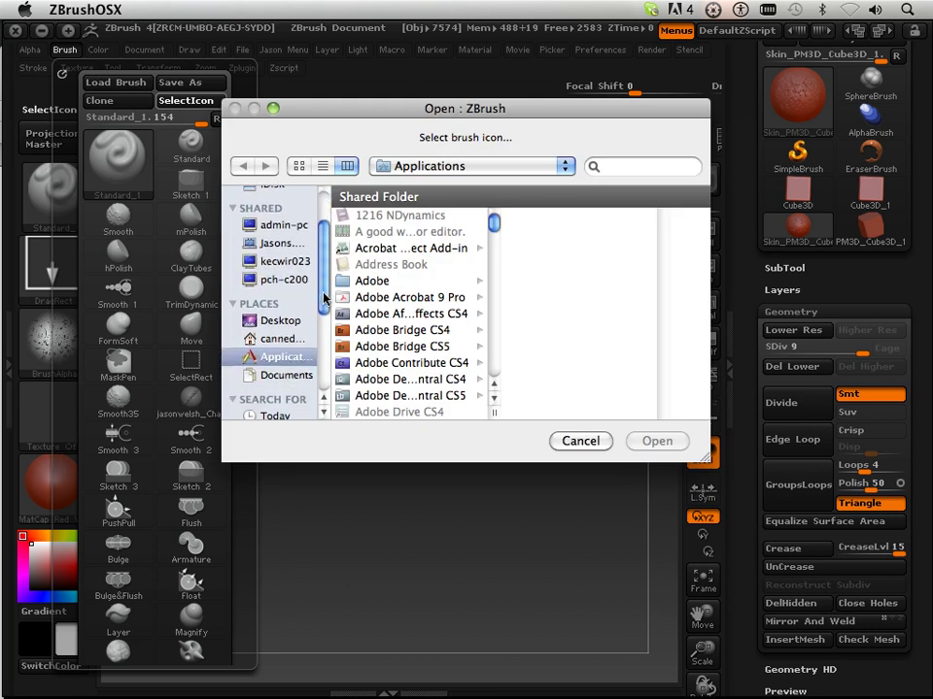
pyautogui.click(287, 318)
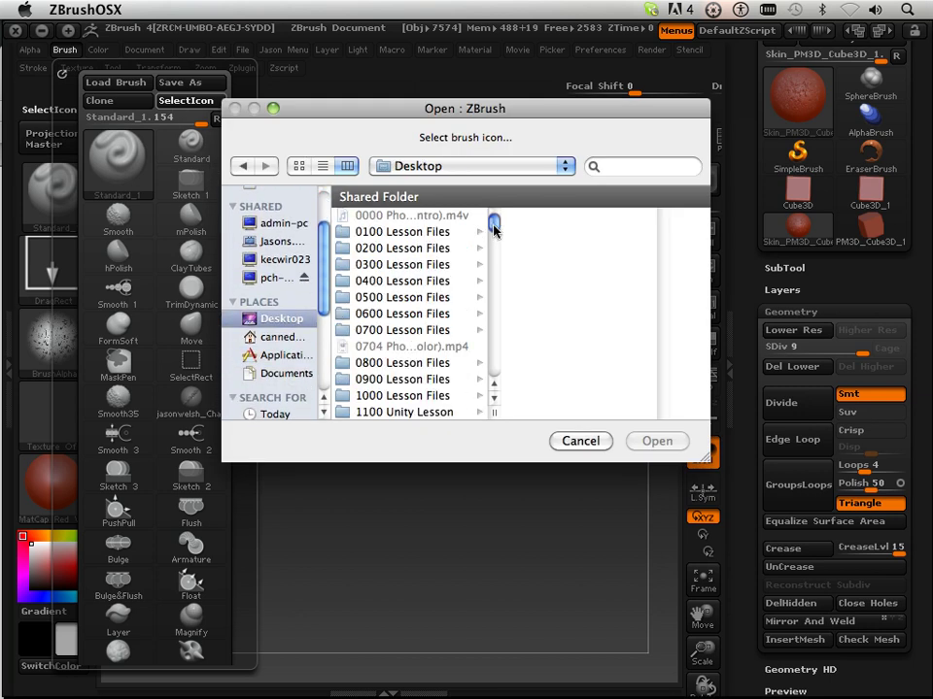
pyautogui.click(573, 443)
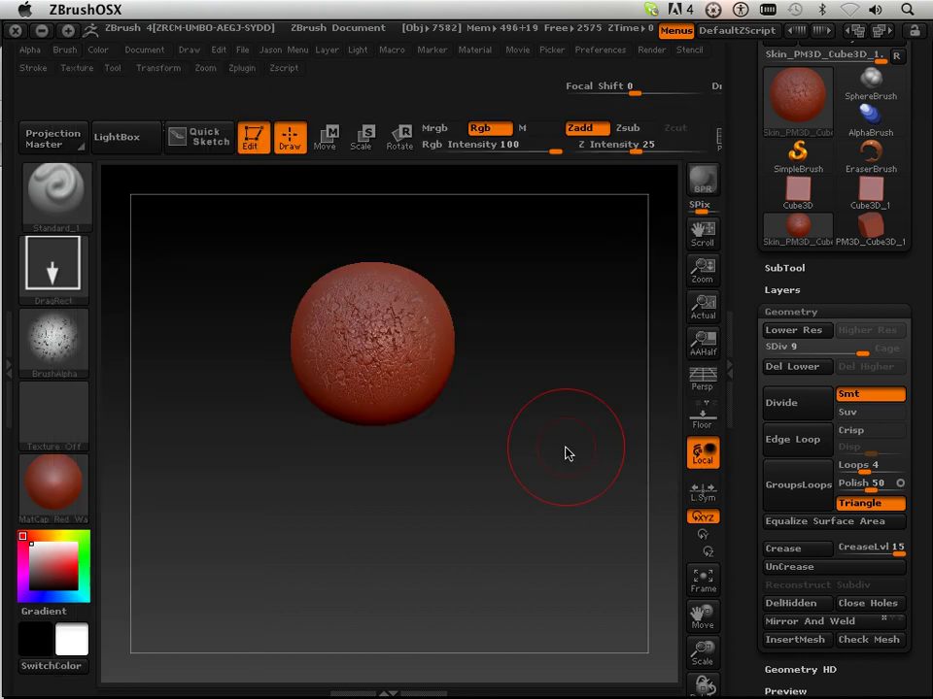
# Export the RGBGrab02 texture to the Desktop as a PSD, then set the brush texture to Texture Off
pyautogui.click(66, 446)
pyautogui.click(494, 383)
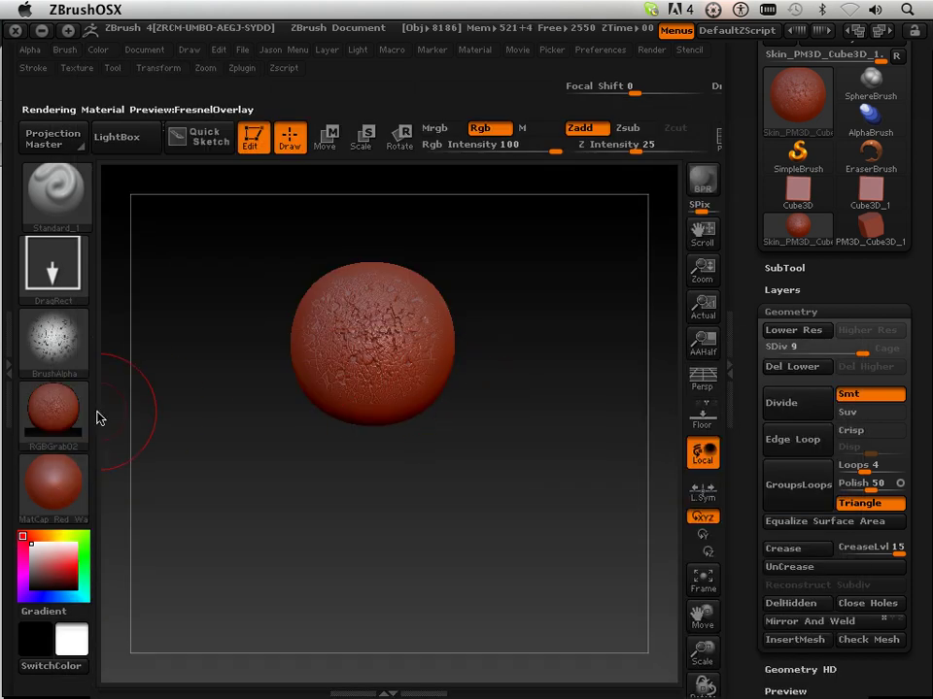
pyautogui.click(61, 413)
pyautogui.click(283, 642)
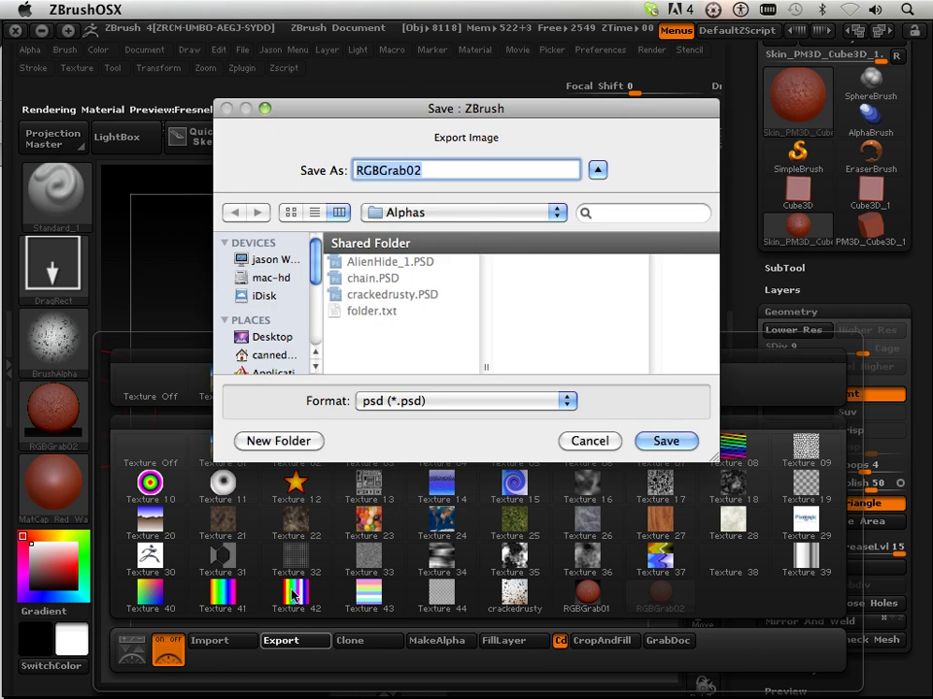
pyautogui.scroll(-3, 296, 311)
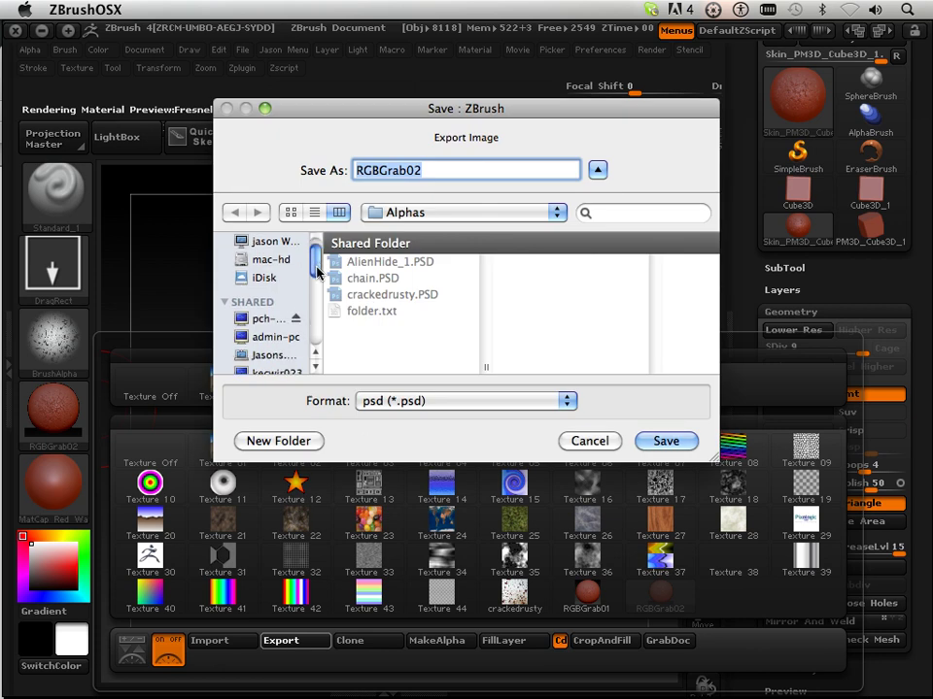
pyautogui.click(277, 311)
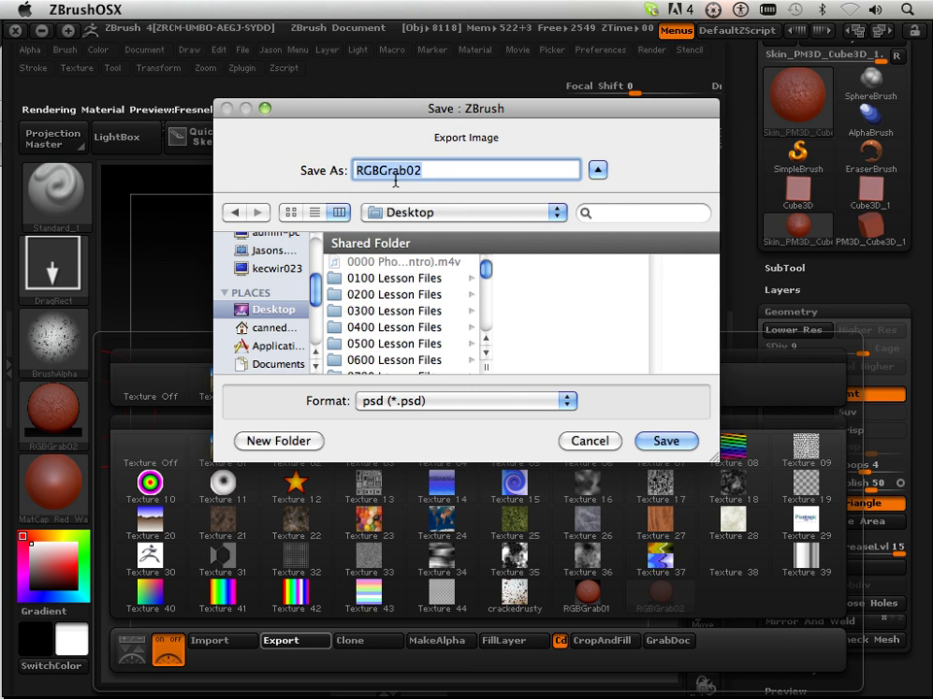
pyautogui.click(664, 442)
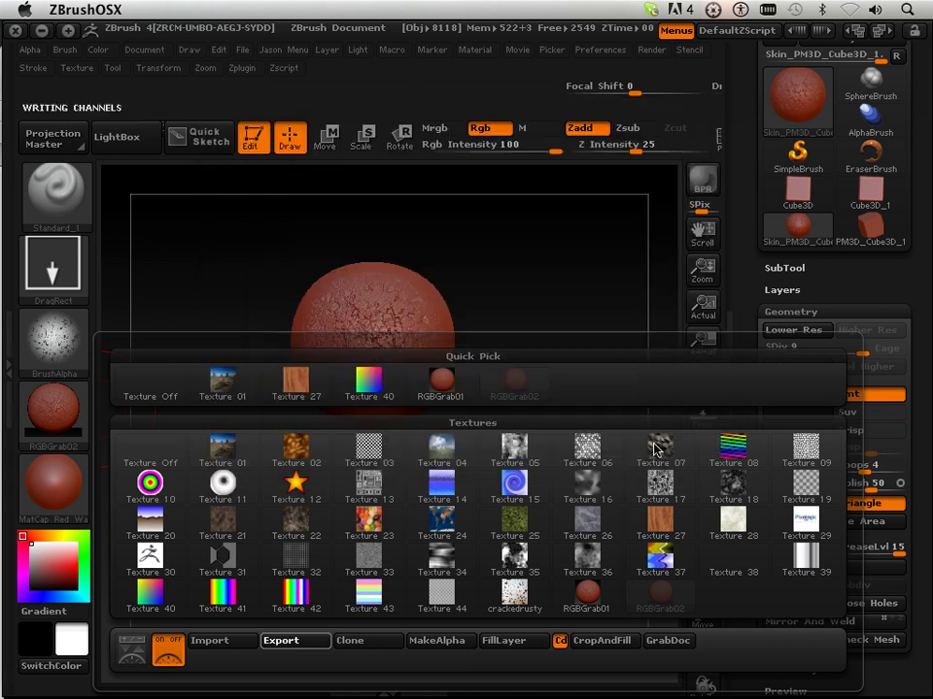
pyautogui.click(66, 413)
pyautogui.click(146, 450)
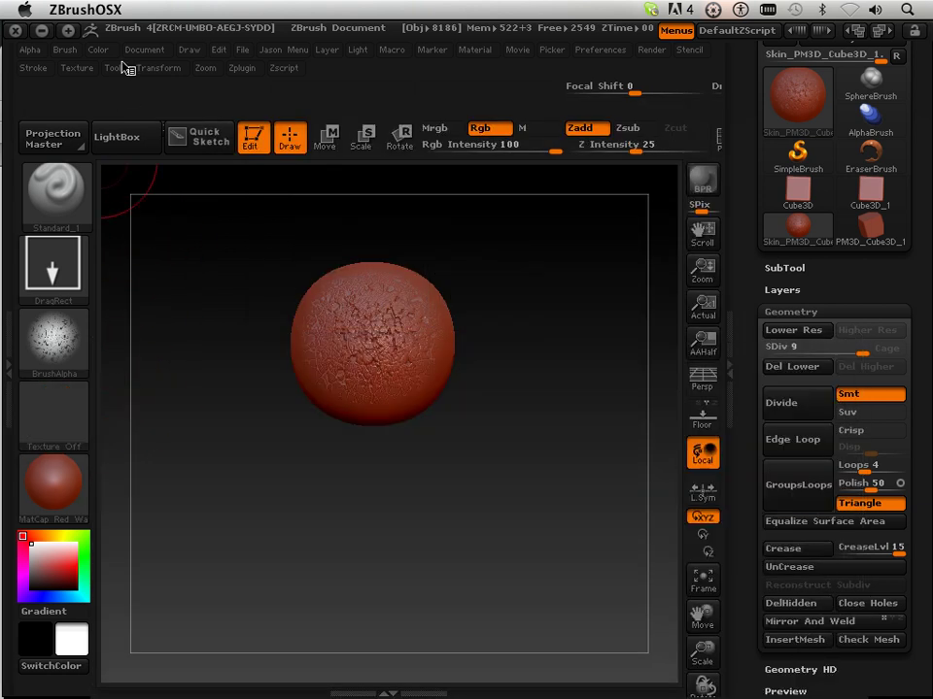
# Use SelectIcon to make the Desktop's RGBGrab02.PSD the brush icon for Standard_1
pyautogui.click(65, 50)
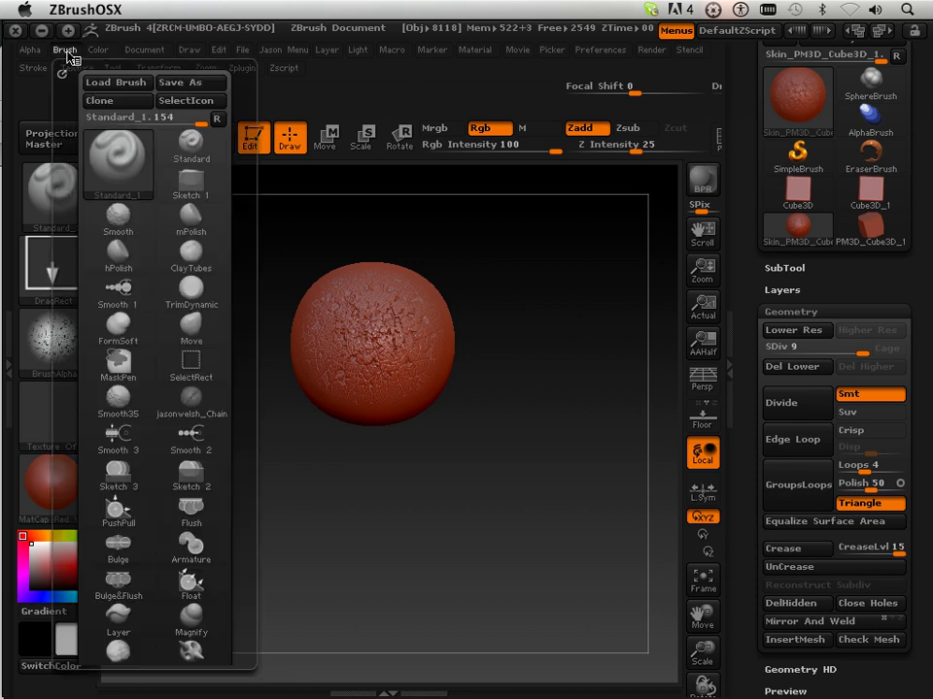
pyautogui.click(175, 102)
pyautogui.moveTo(494, 223); pyautogui.dragTo(504, 326)
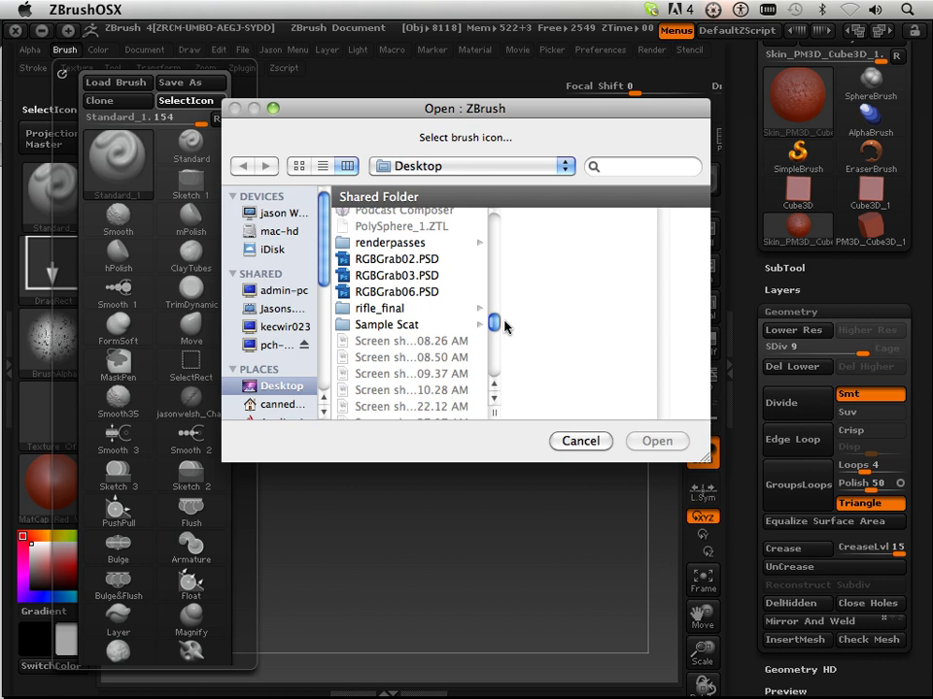
pyautogui.click(394, 259)
pyautogui.click(656, 441)
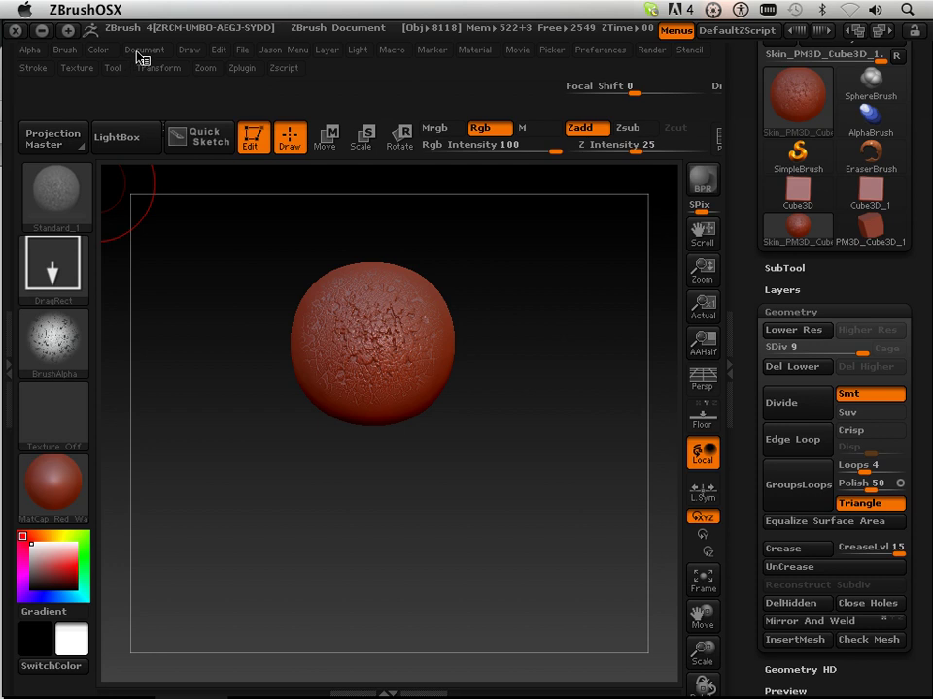
# Start Brush Save As and choose Applications/ZBrushOSX 4.0/ZStartup/BrushPresets as the location
pyautogui.click(64, 52)
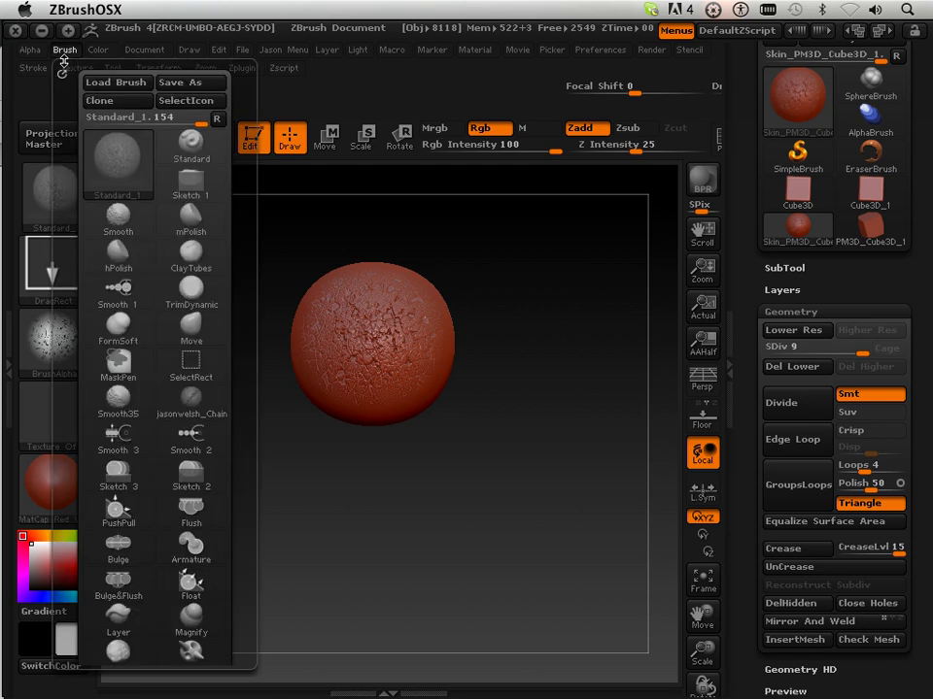
pyautogui.click(191, 82)
pyautogui.moveTo(315, 250); pyautogui.dragTo(312, 313)
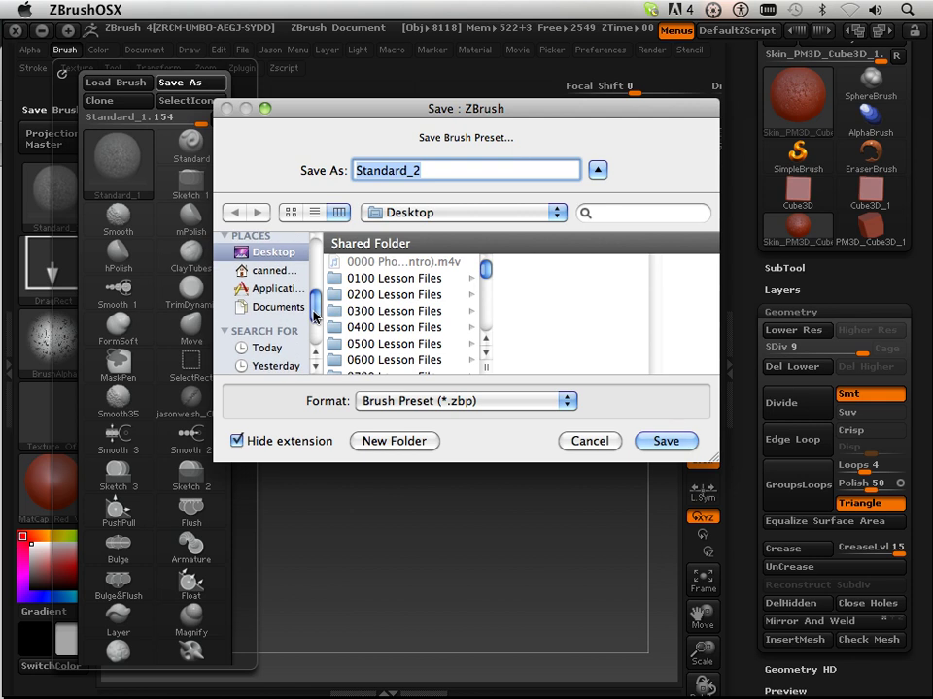
pyautogui.click(280, 291)
pyautogui.moveTo(484, 268); pyautogui.dragTo(485, 318)
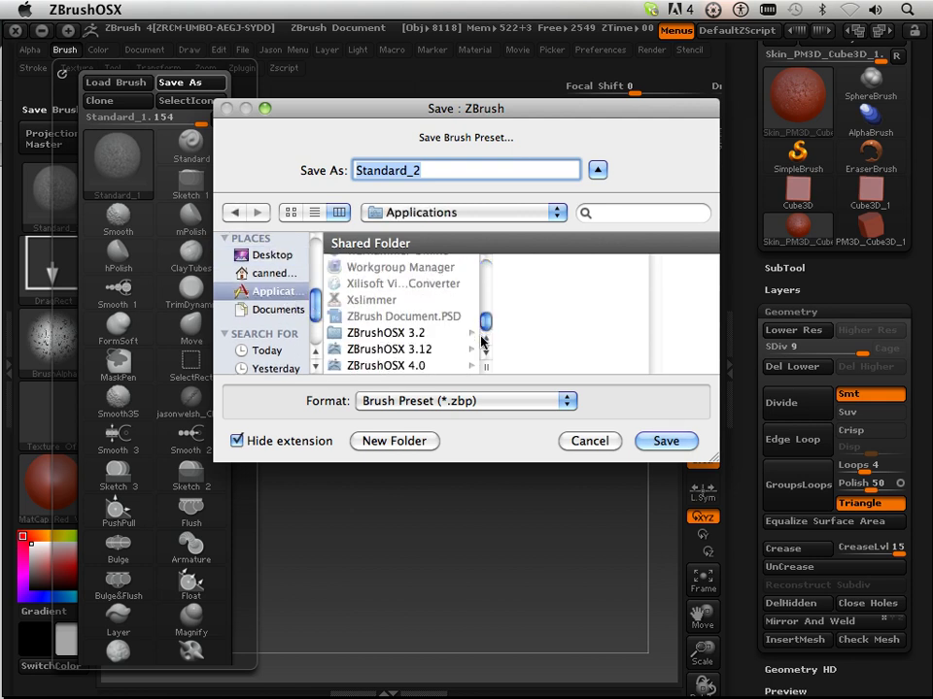
pyautogui.click(417, 366)
pyautogui.moveTo(656, 272); pyautogui.dragTo(649, 321)
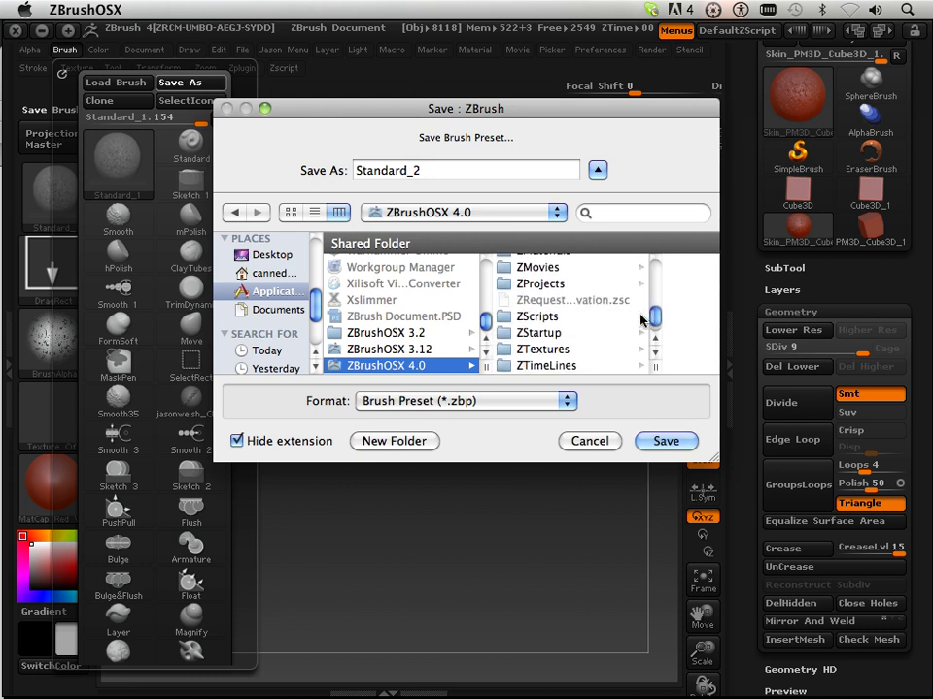
pyautogui.click(540, 347)
pyautogui.click(632, 279)
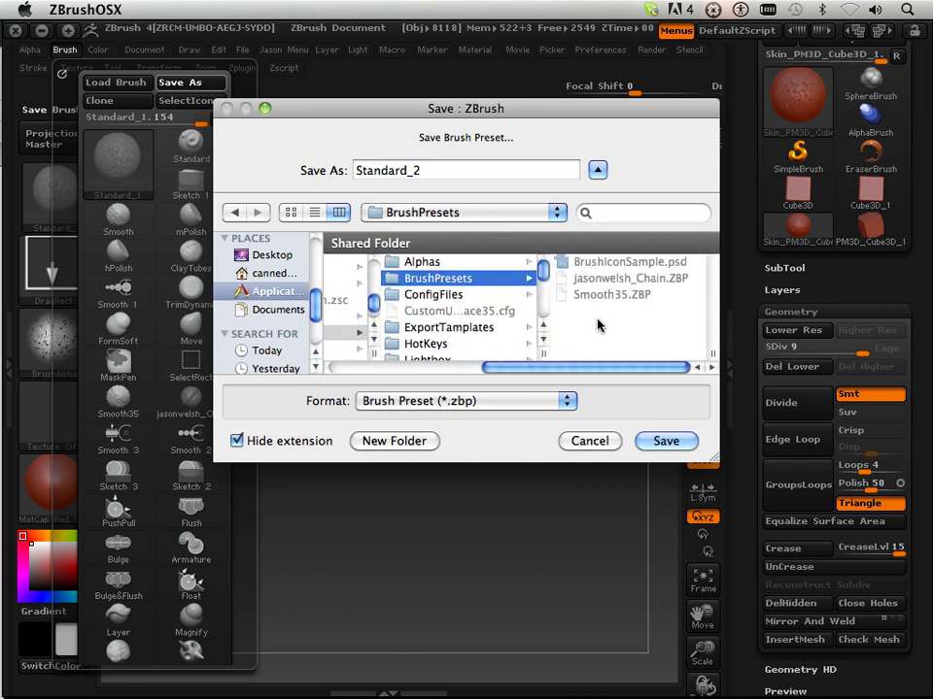
# Name the preset with the author's name plus CrackedEarth and save the .zbp file
pyautogui.click(626, 278)
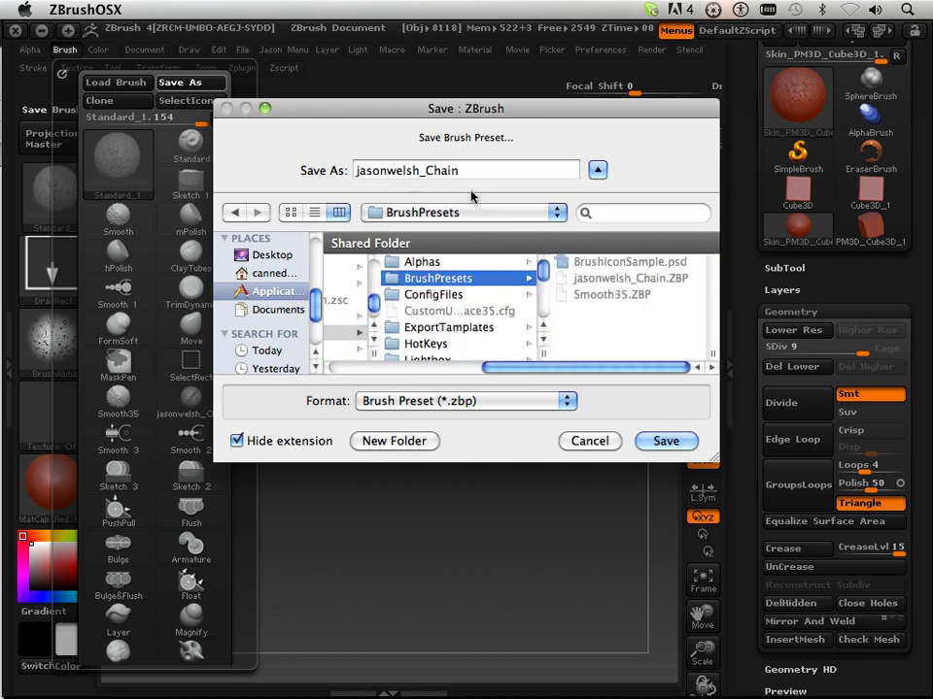
pyautogui.moveTo(458, 171); pyautogui.dragTo(431, 176)
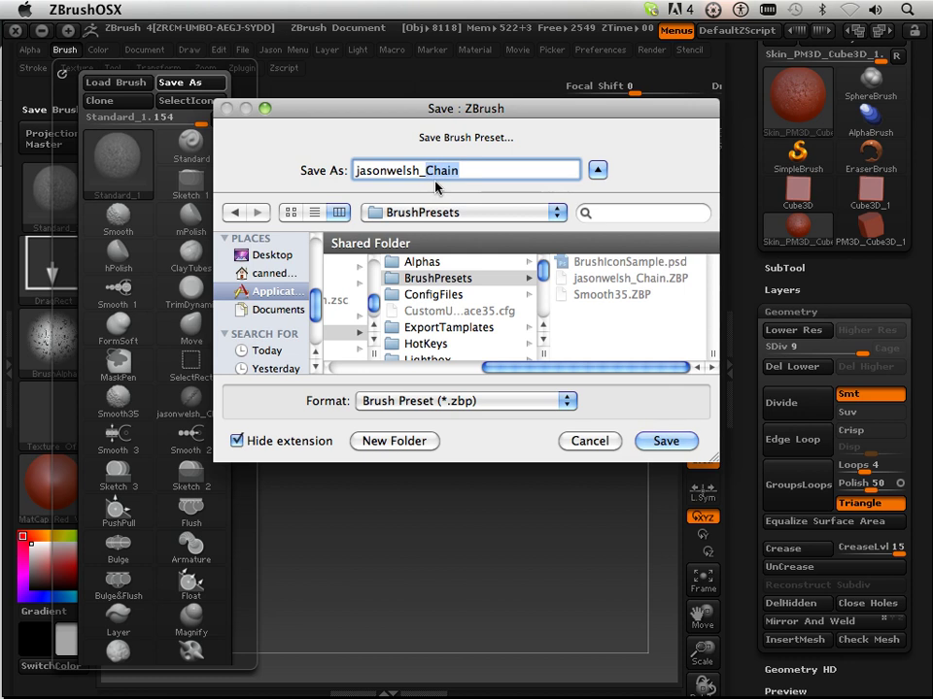
pyautogui.press('BackSpace')
pyautogui.write('racked earth')
pyautogui.press('BackSpace')
pyautogui.press('BackSpace')
pyautogui.press('BackSpace')
pyautogui.press('BackSpace')
pyautogui.press('BackSpace')
pyautogui.press('BackSpace')
pyautogui.write('Earth')
pyautogui.click(669, 442)
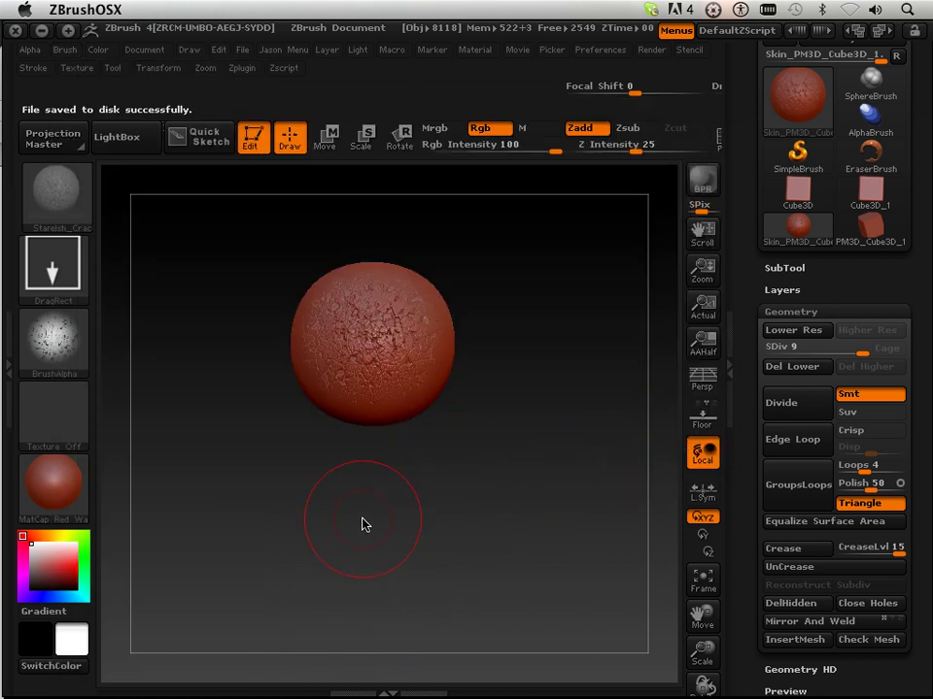
# Select both author-named ZBP presets in Finder's BrushPresets folder and compress them into Archive.zip
pyautogui.moveTo(156, 693)
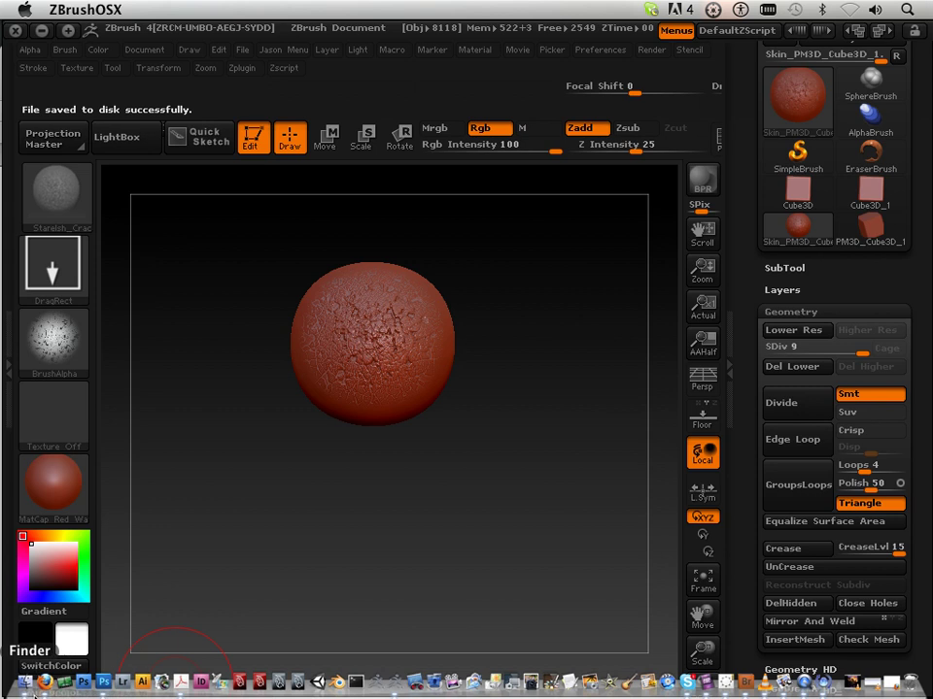
pyautogui.click(25, 683)
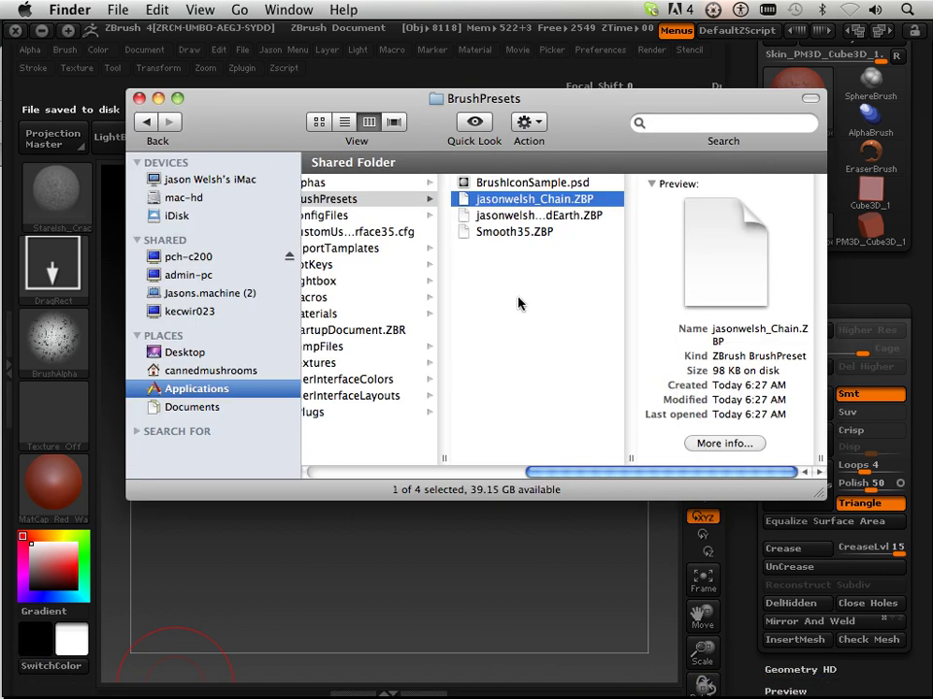
pyautogui.keyDown('shift'); pyautogui.click(541, 218); pyautogui.keyUp('shift')
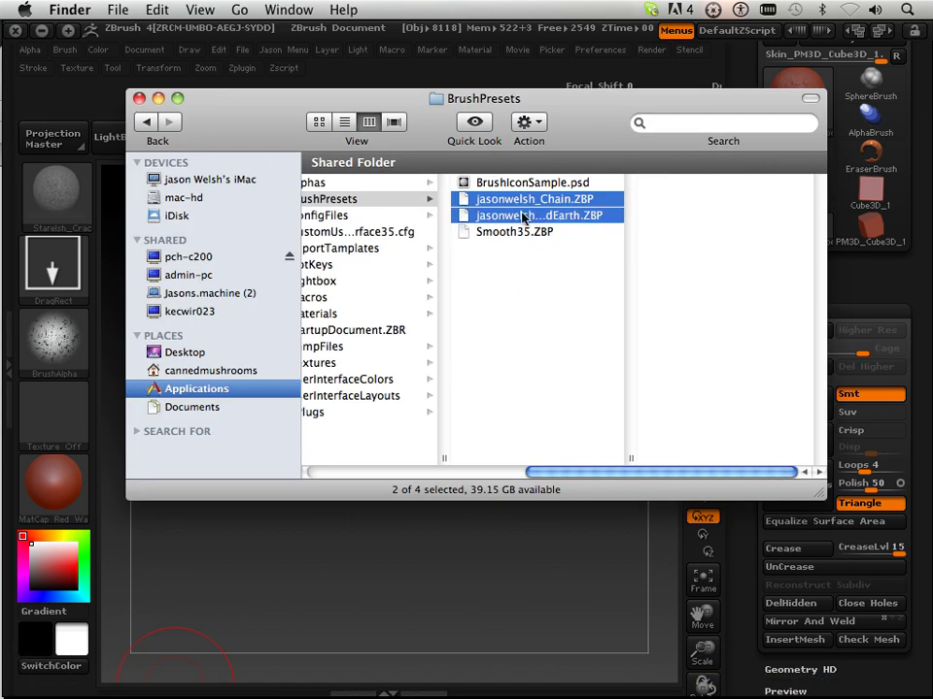
pyautogui.rightClick(521, 222)
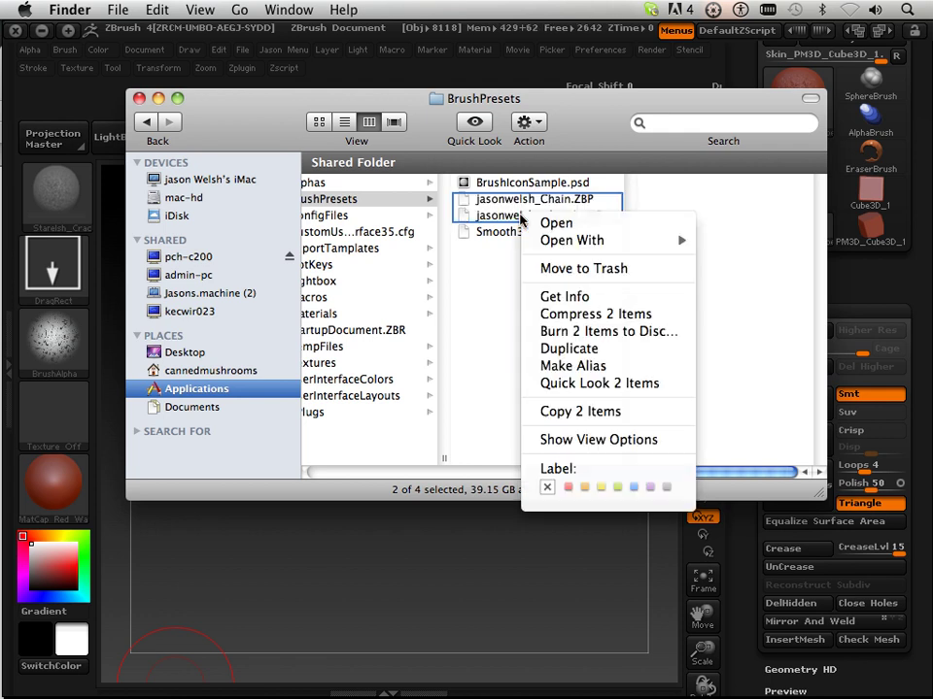
pyautogui.click(603, 316)
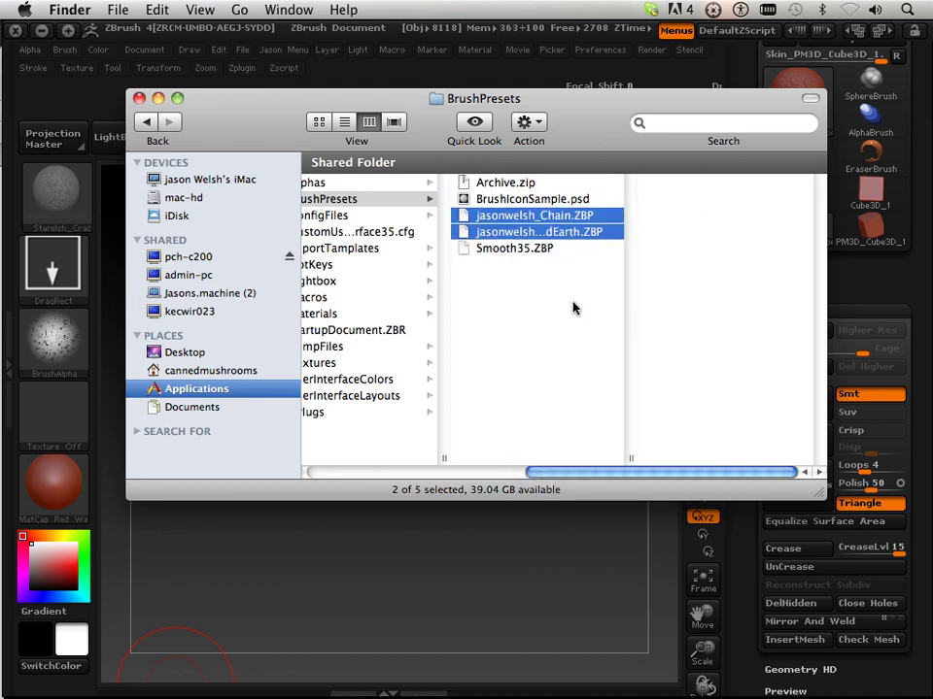
# Rename Archive.zip to the author's name followed by _Brushes.zip and reselect it
pyautogui.click(489, 185)
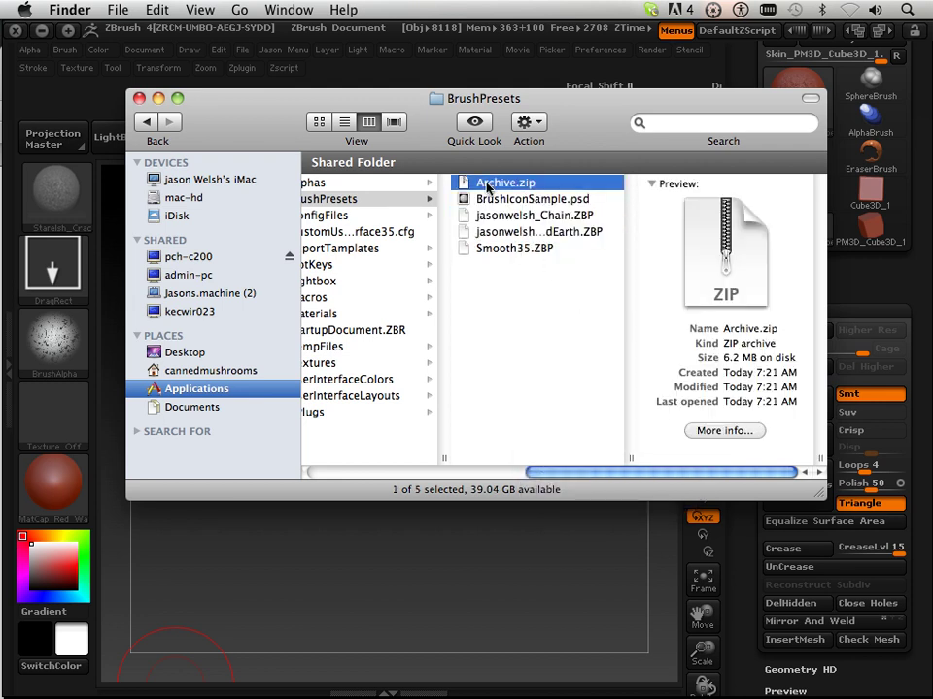
pyautogui.click(489, 185)
pyautogui.write('Jason')
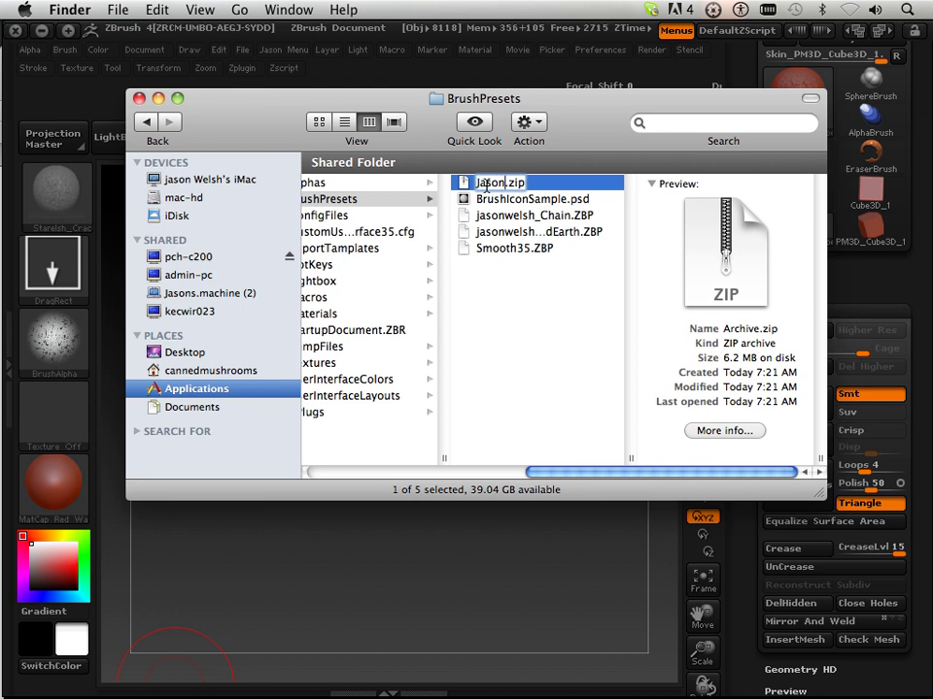
pyautogui.write('welsh')
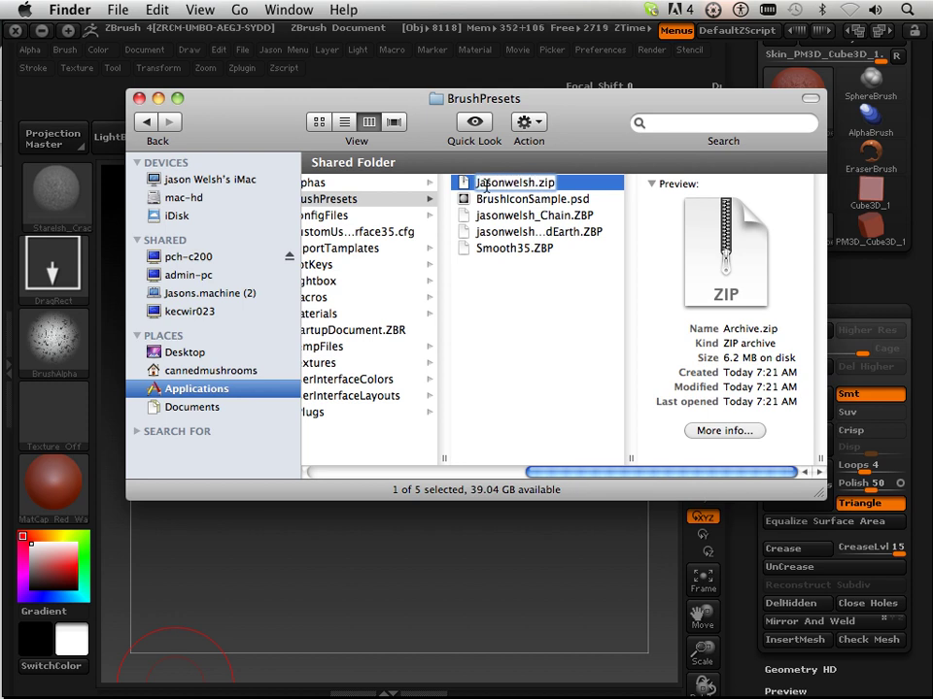
pyautogui.write('_')
pyautogui.write('Brushes')
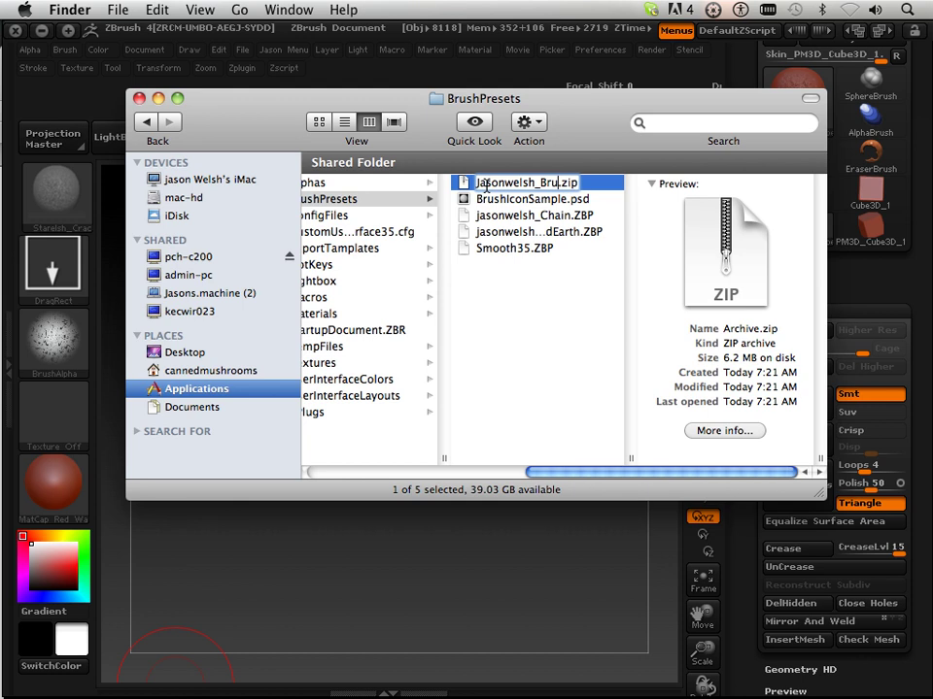
pyautogui.press('Return')
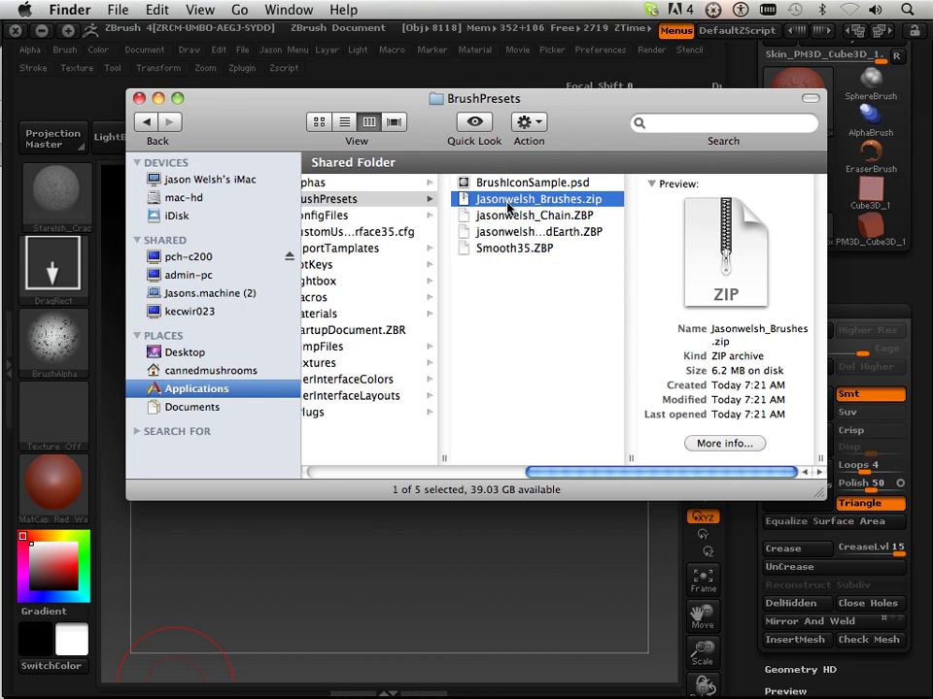
pyautogui.click(502, 302)
pyautogui.click(548, 204)
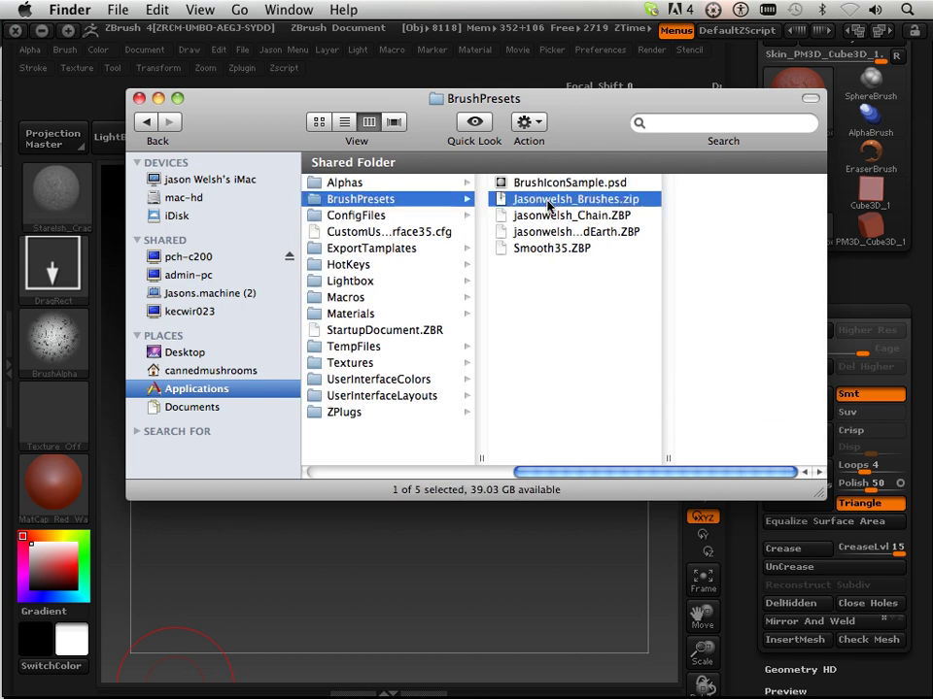